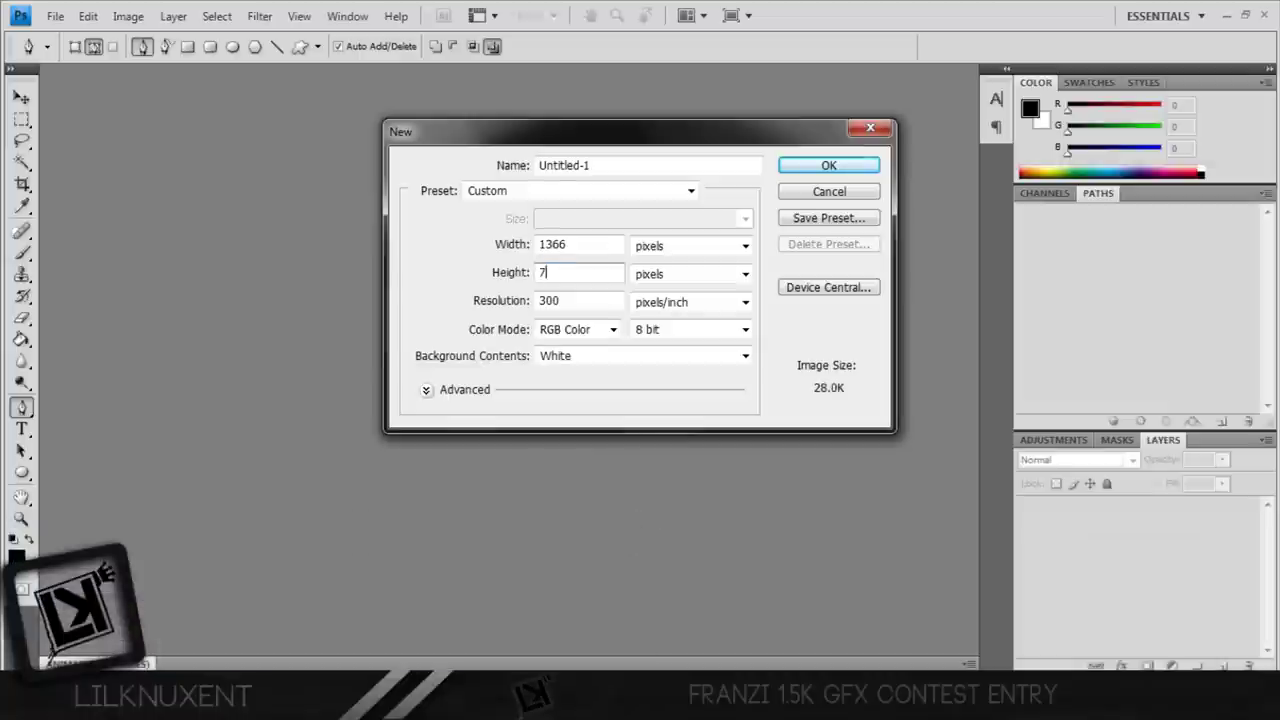
Create a new RGB document 1366 pixels wide at 300 pixels/inch with a white background.
key("Return")
left_click(55, 16)
key("Escape")
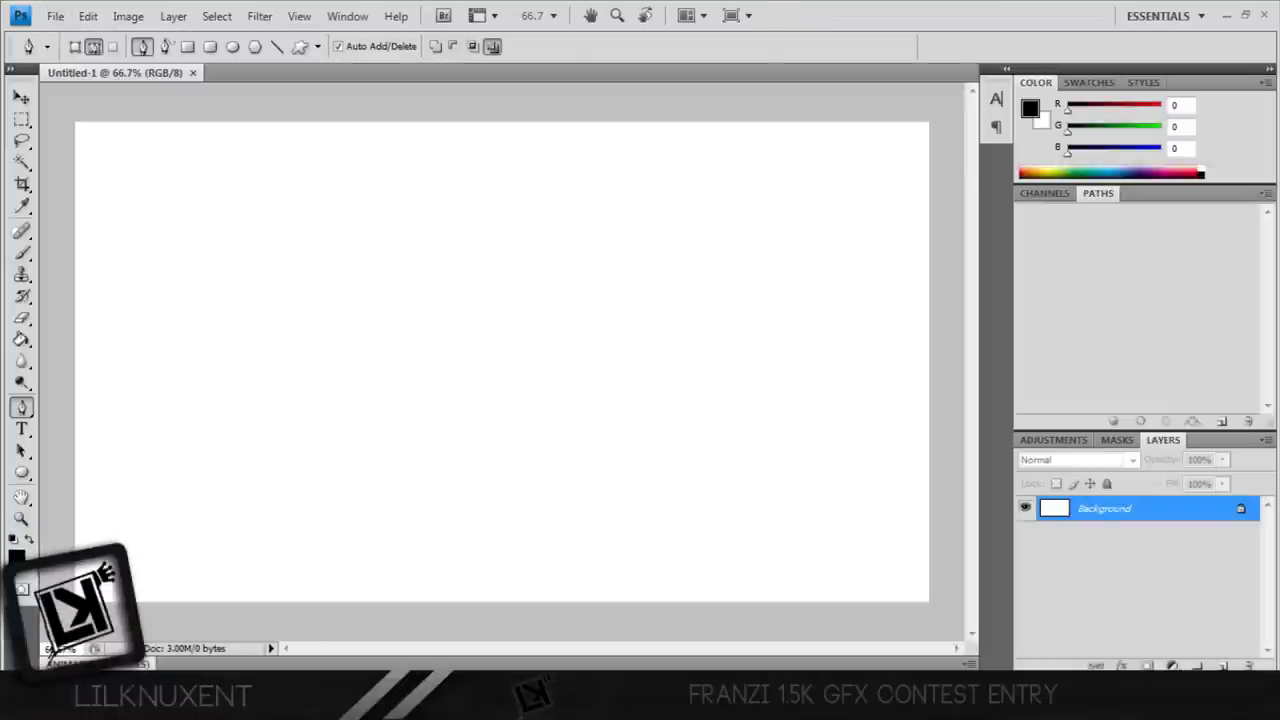
Fill the background with mid-grey, RGB 121, 121, 121.
key("i")
left_click(16, 556)
left_click(523, 346)
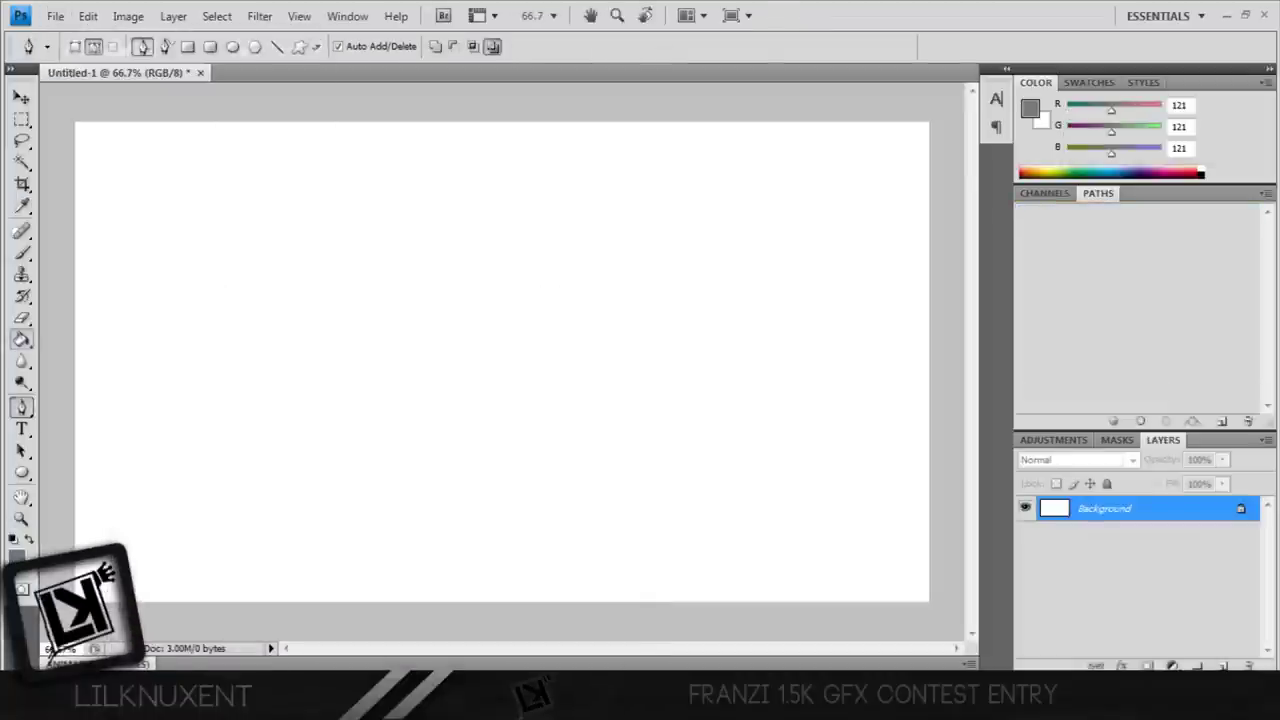
key("g")
left_click(523, 346)
Try several black-to-white gradients on a new layer and delete that layer.
left_click(1267, 440)
left_click(1075, 221)
key("Return")
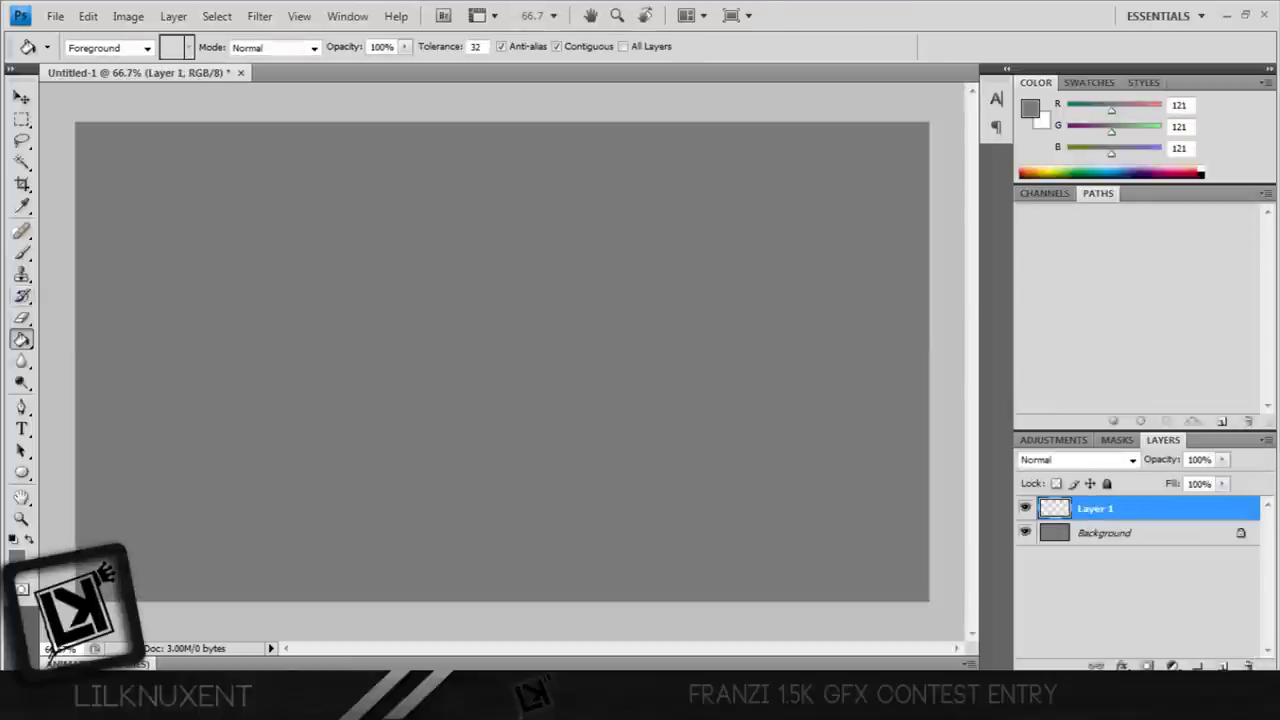
right_click(22, 339)
left_click(90, 339)
left_click_drag(429, 343, 530, 374)
left_click_drag(200, 500, 800, 200)
left_click_drag(114, 122, 804, 466)
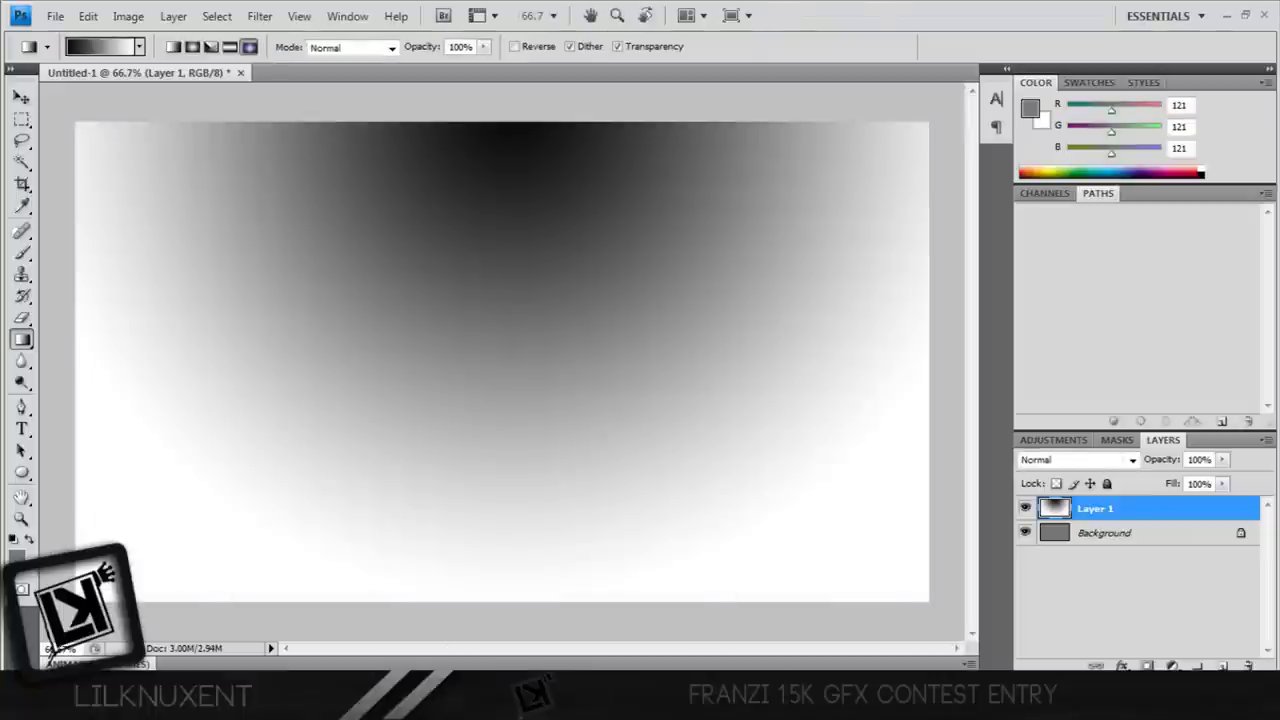
key("ctrl+z")
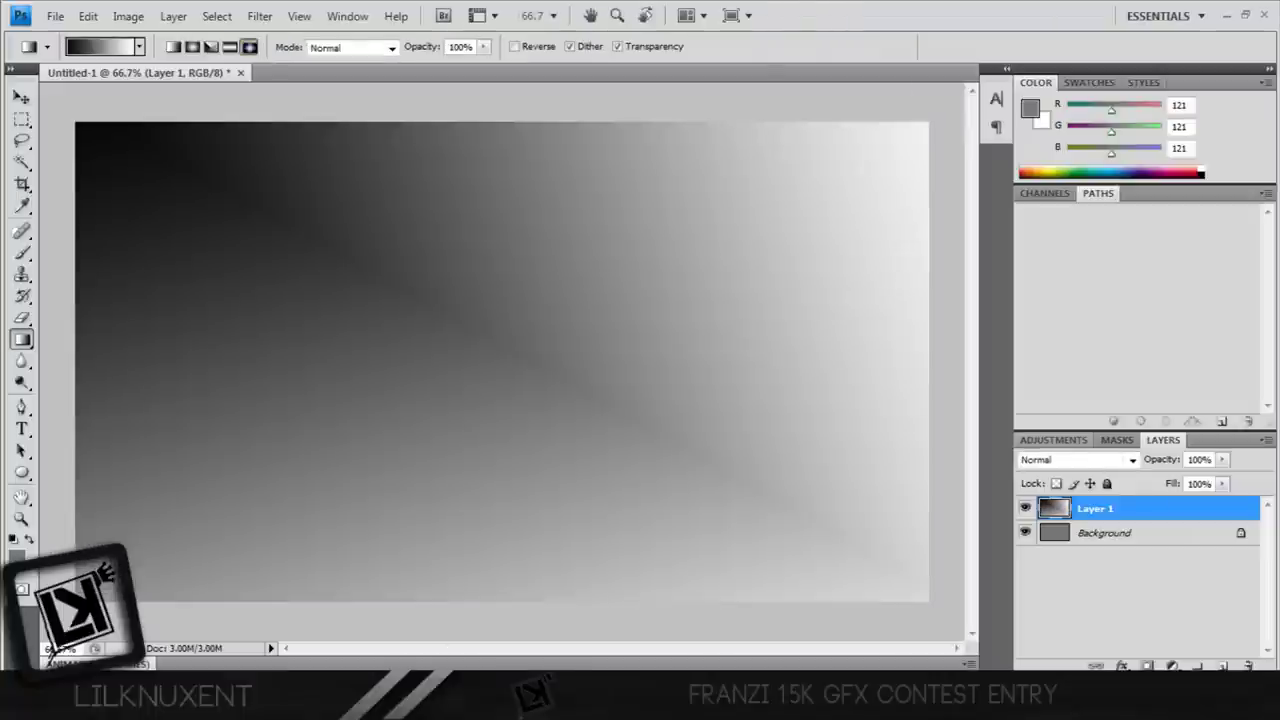
left_click(1267, 440)
key("Return")
Set the foreground colour to black and prepare a soft 813 px brush.
left_click(16, 556)
key("Return")
key("b")
left_click(128, 47)
key("Return")
key("z")
right_click(184, 490)
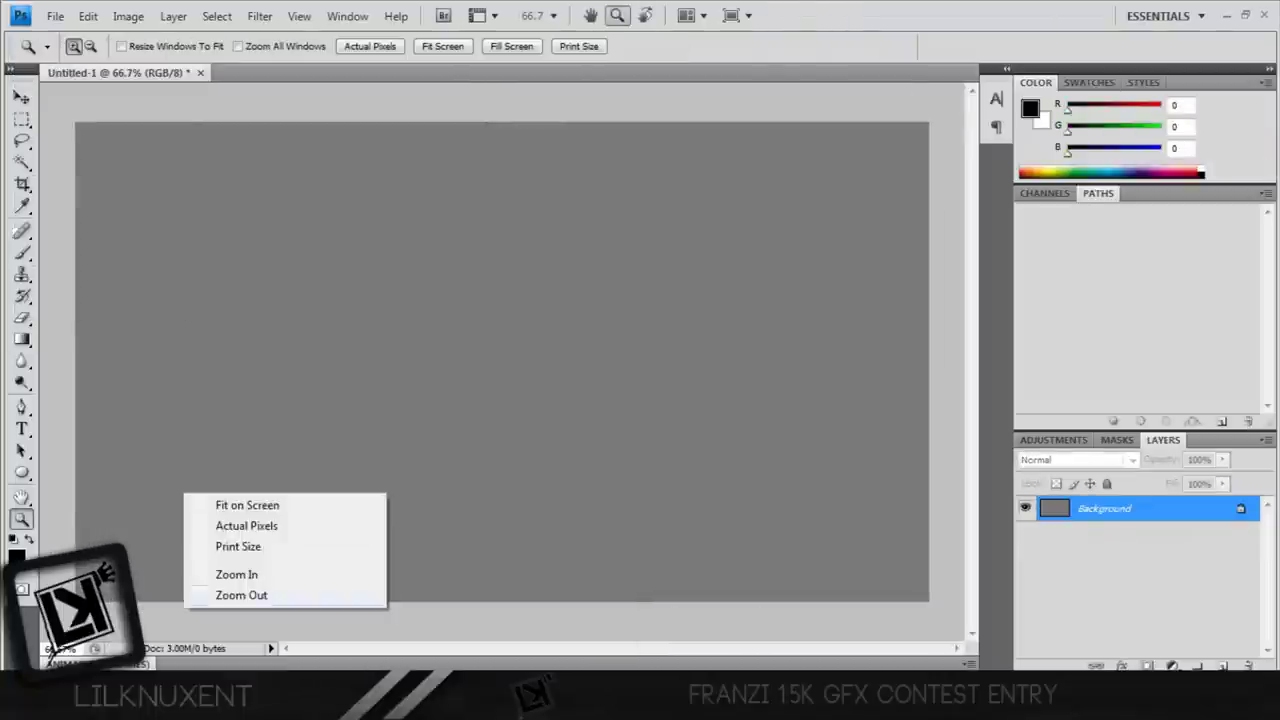
left_click(217, 586)
key("b")
Try painting black shading along the canvas edges directly on the background and undo the strokes.
mouse_move(195, 200)
left_mouse_down()
mouse_move(195, 540)
mouse_move(790, 500)
mouse_move(240, 220)
mouse_move(650, 240)
mouse_move(780, 360)
left_mouse_up()
key("ctrl+alt+z")
key("ctrl+alt+z")
key("ctrl+alt+z")
key("ctrl+alt+z")
key("ctrl+alt+z")
key("ctrl+alt+z")
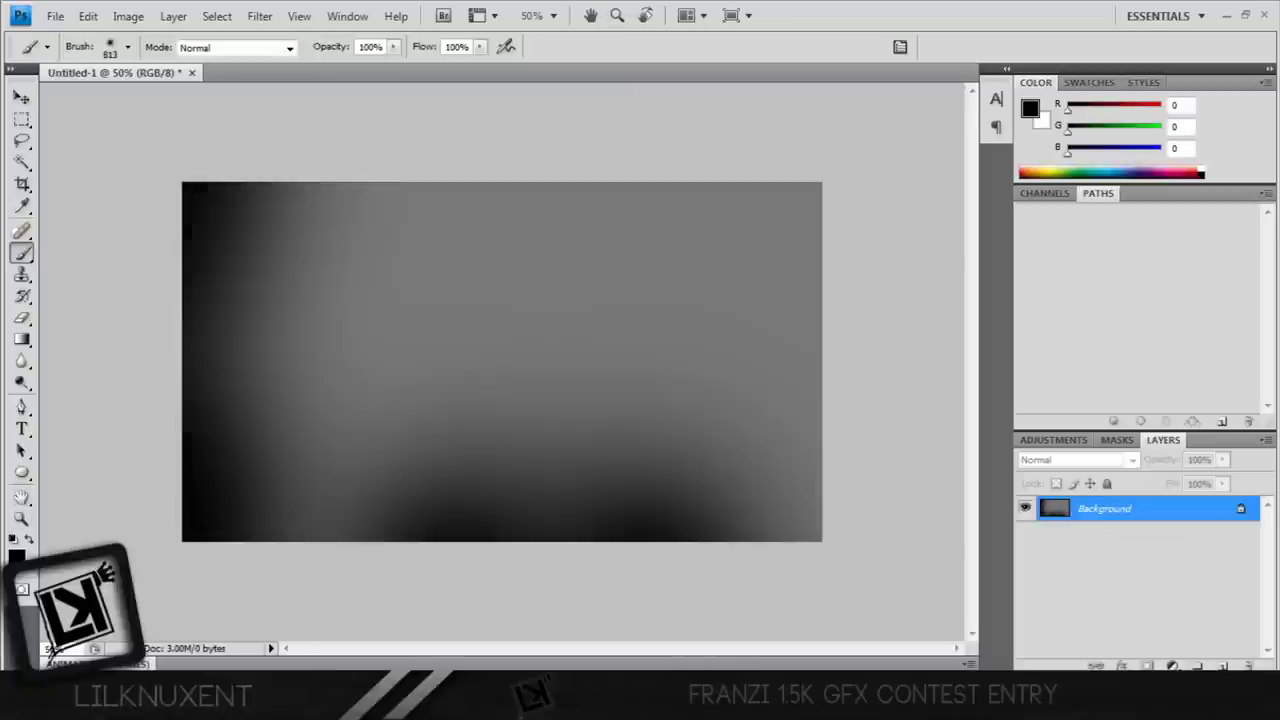
Add a new layer above the background and fill it with black.
left_click(1266, 440)
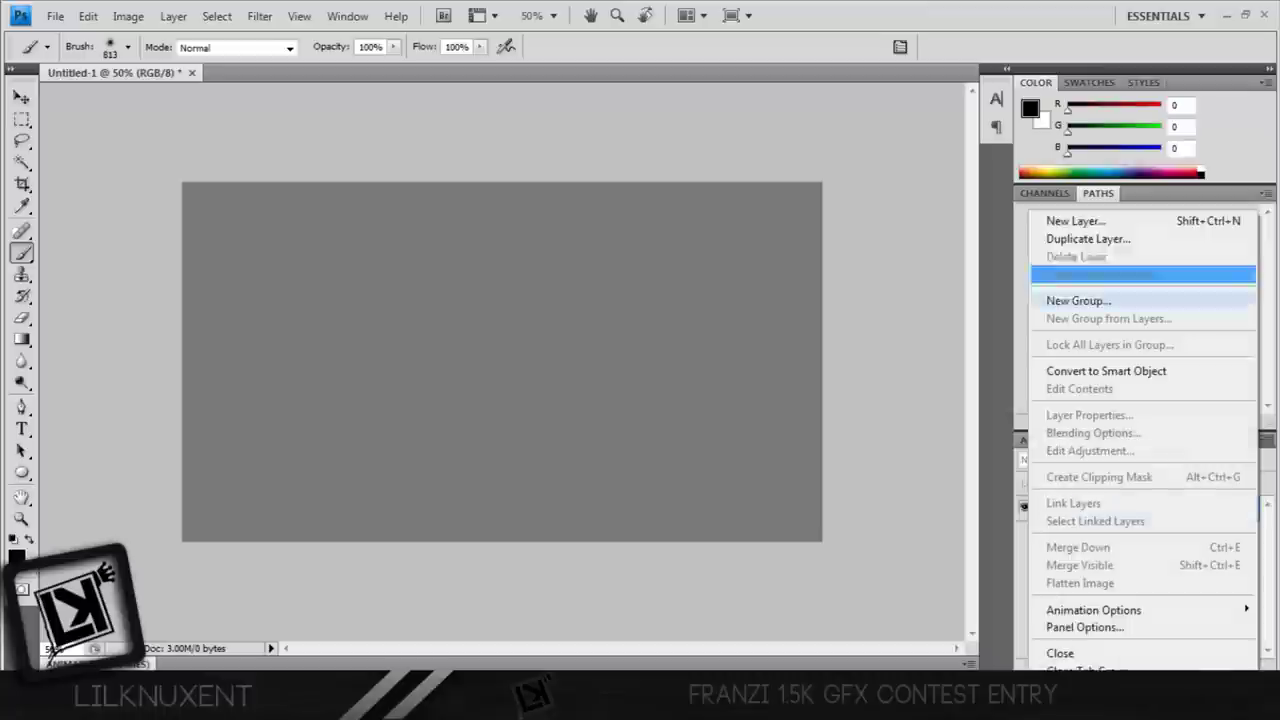
left_click(1071, 217)
key("Return")
key("alt+BackSpace")
Erase the black layer's center with a soft 960 px eraser to form a vignette and set the layer's opacity to 67%.
key("e")
left_click(127, 47)
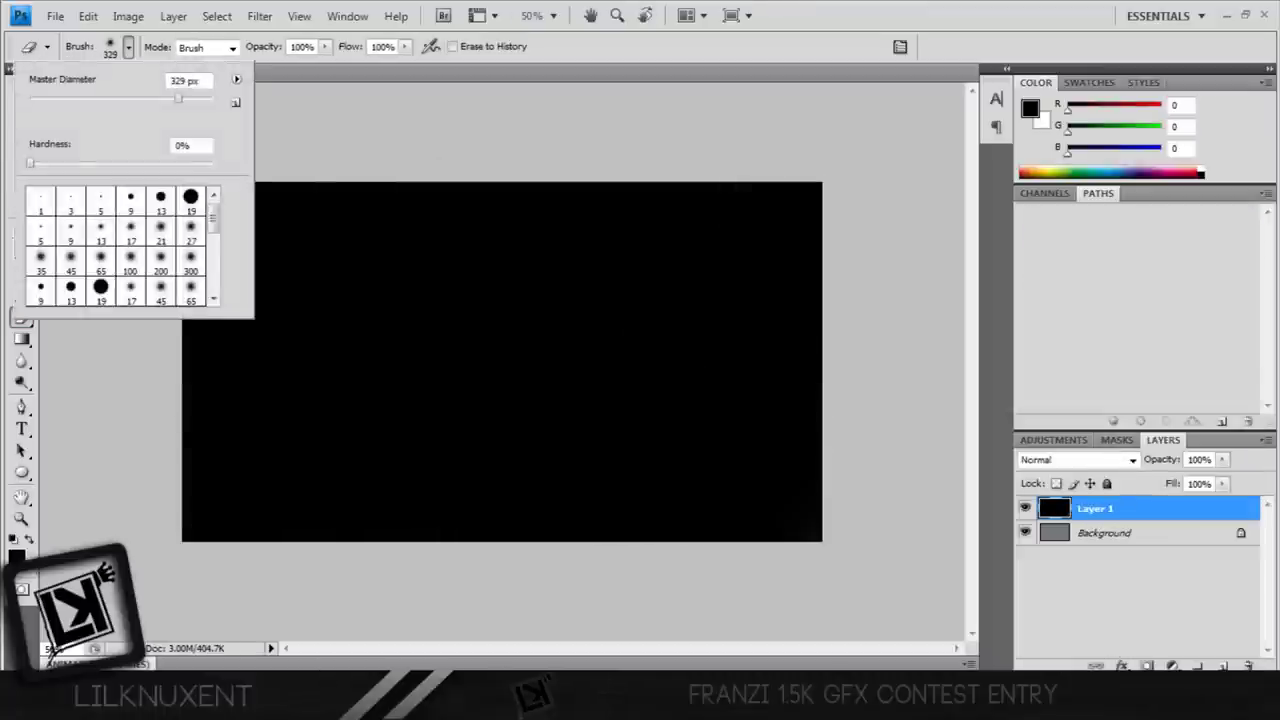
type("960")
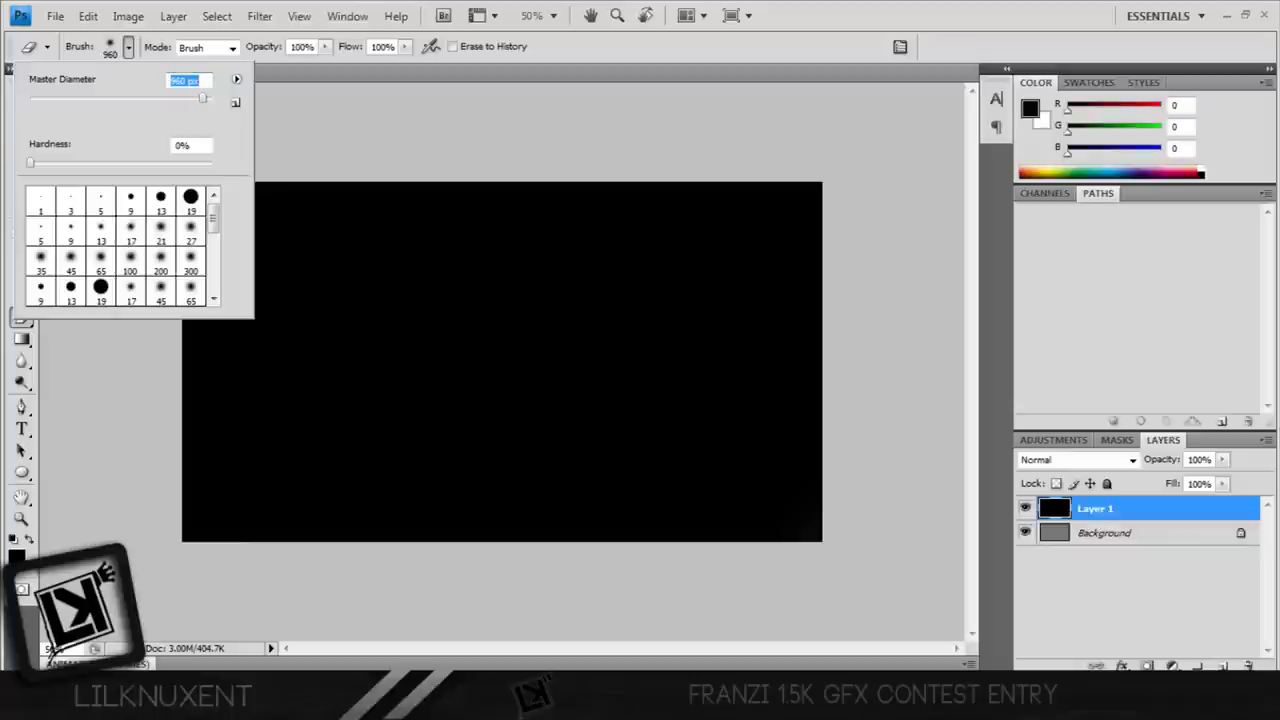
key("Return")
left_click(480, 360)
left_click(466, 360)
left_click(550, 340)
left_click(365, 362)
left_click(669, 362)
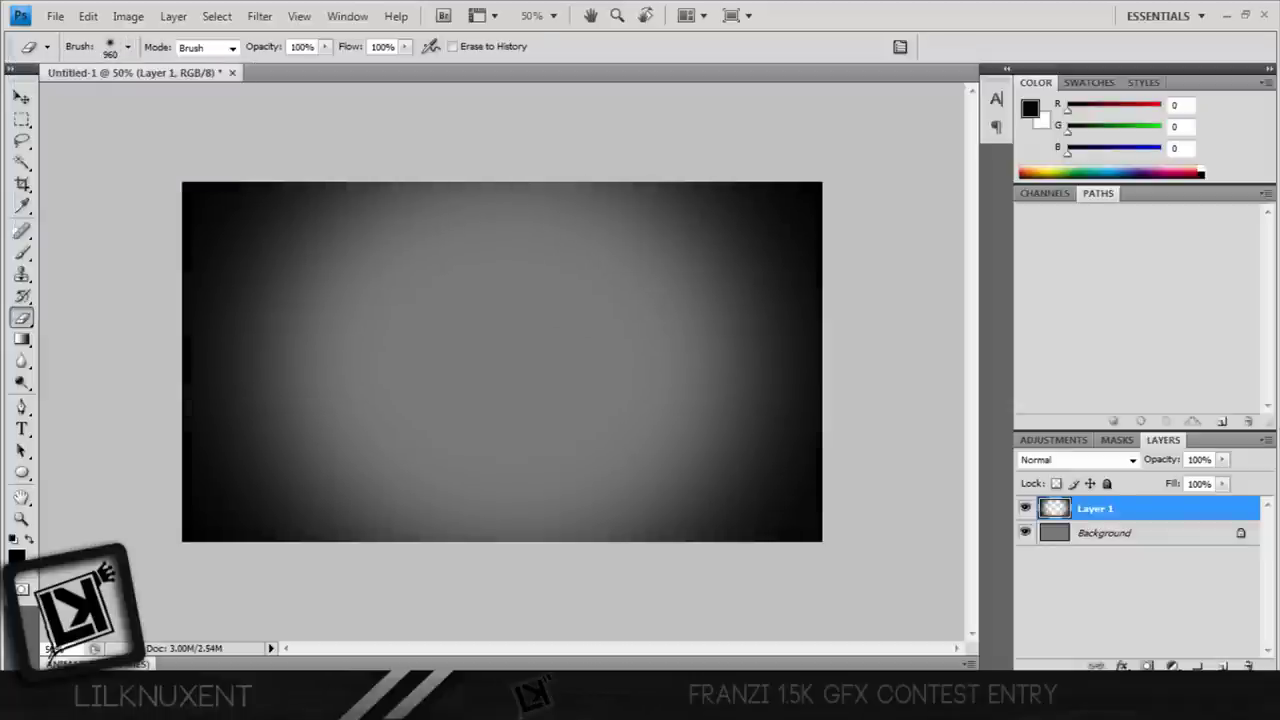
left_click_drag(1205, 480, 1189, 478)
Place the My logos image from the Downloads folder into the document at the size offered.
left_click(55, 16)
left_click(70, 349)
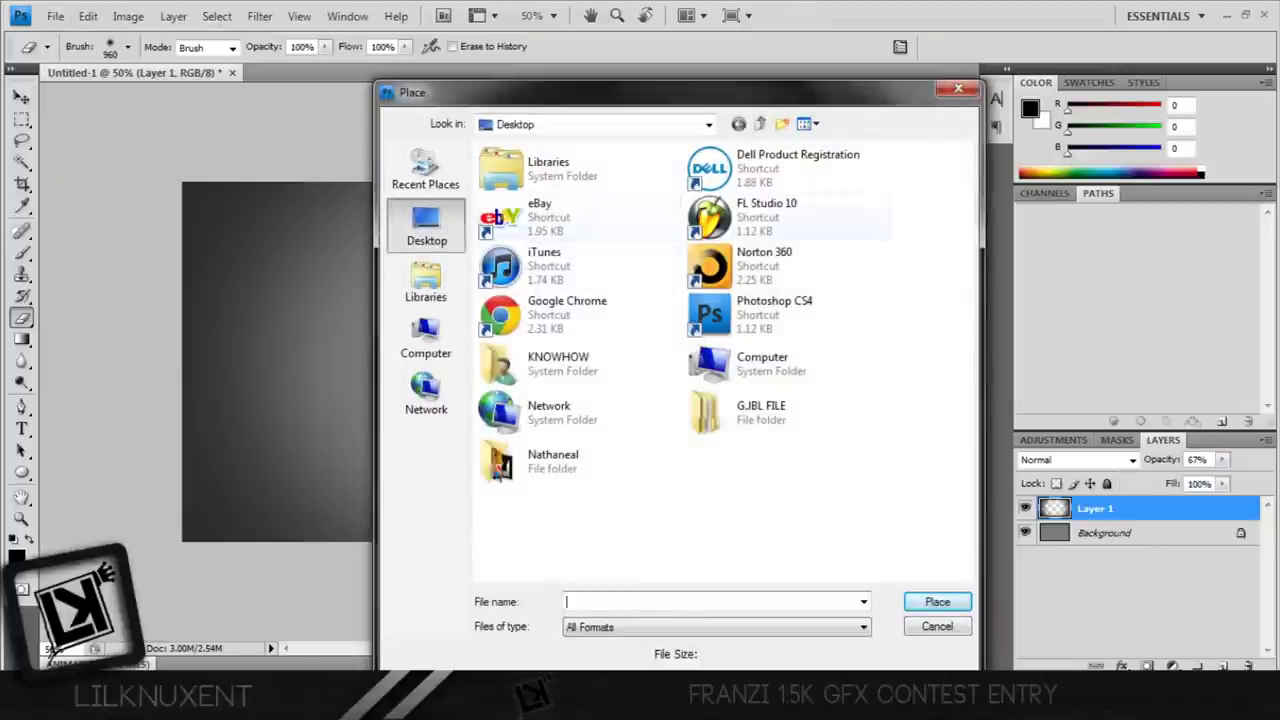
double_click(558, 363)
double_click(663, 165)
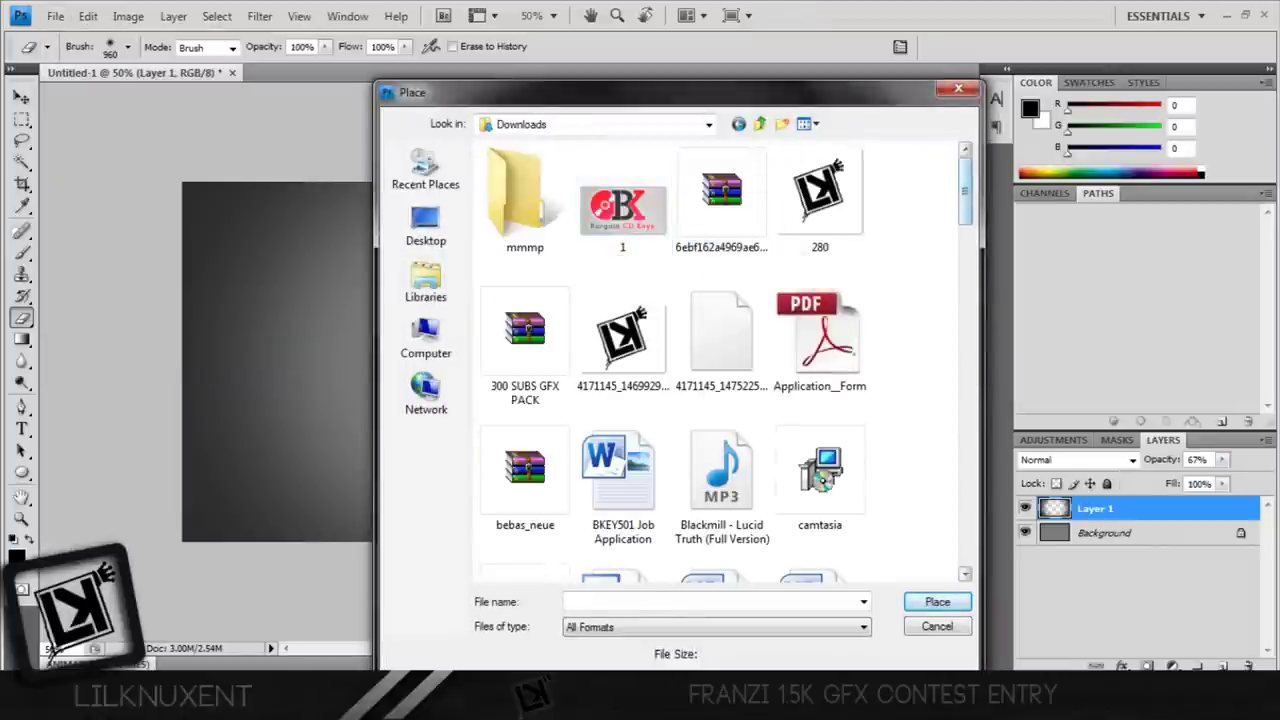
scroll(663, 300, "down", 5)
scroll(720, 360, "down", 5)
double_click(820, 290)
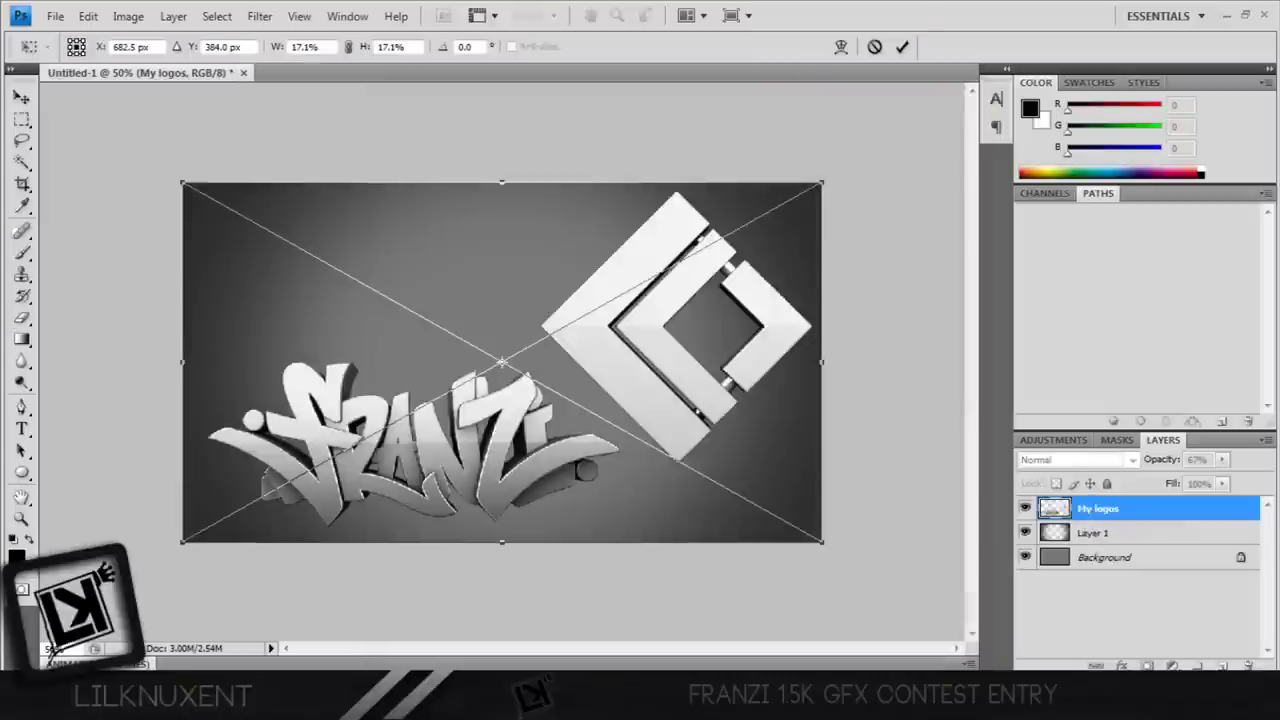
left_click(548, 256)
Rasterize the placed My logos layer.
key("p")
left_click(1094, 533)
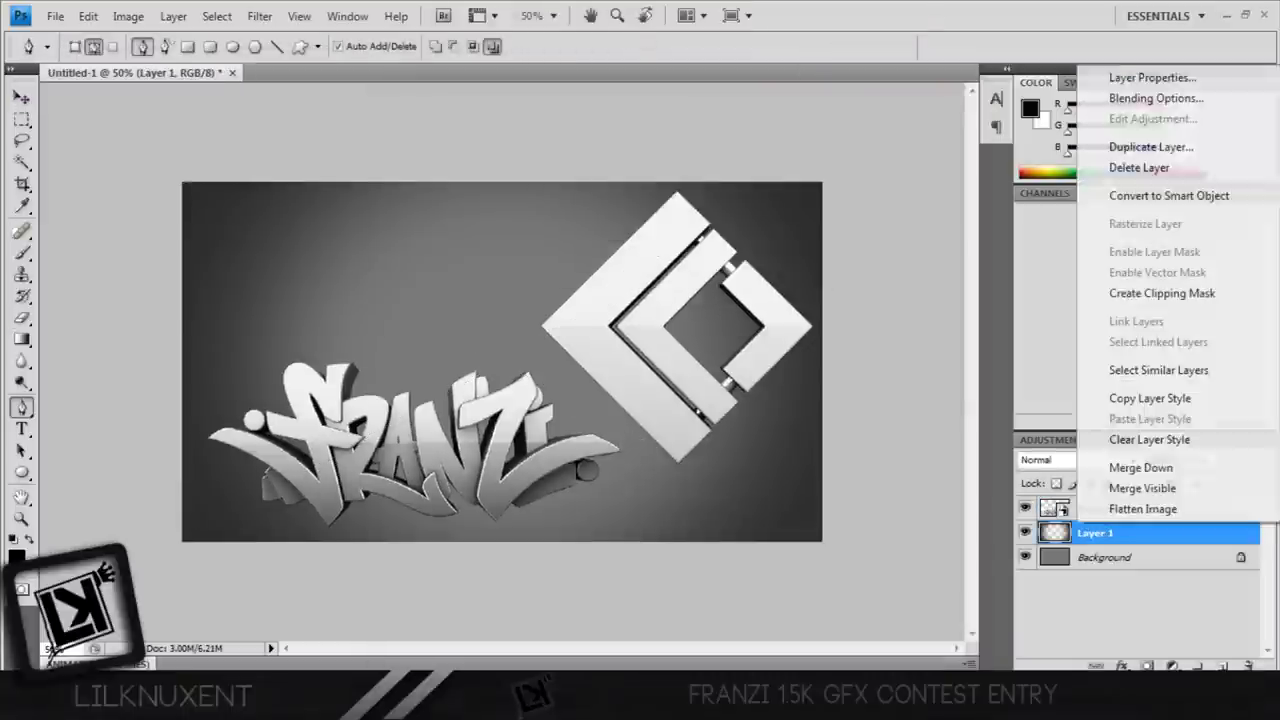
right_click(1120, 508)
Outline the graffiti lettering with a Pen path, convert it to a selection and cut it onto a new layer.
left_click(248, 352)
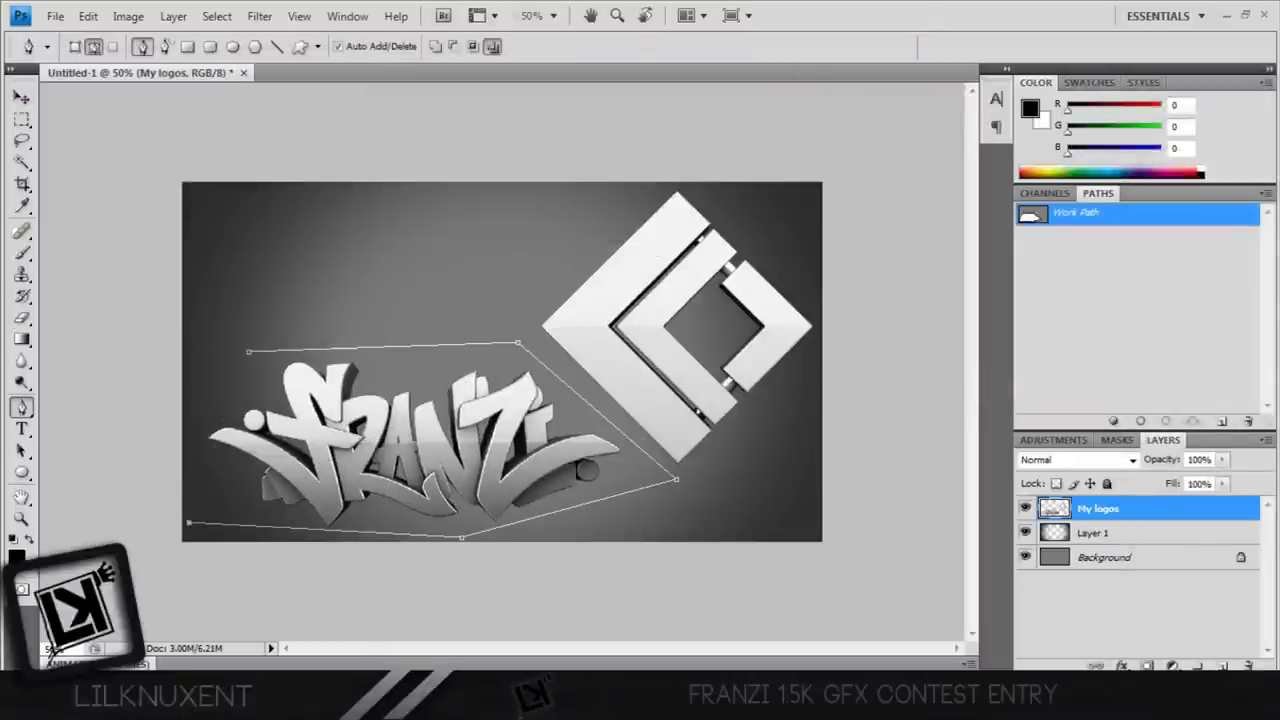
key("ctrl+Return")
right_click(1090, 508)
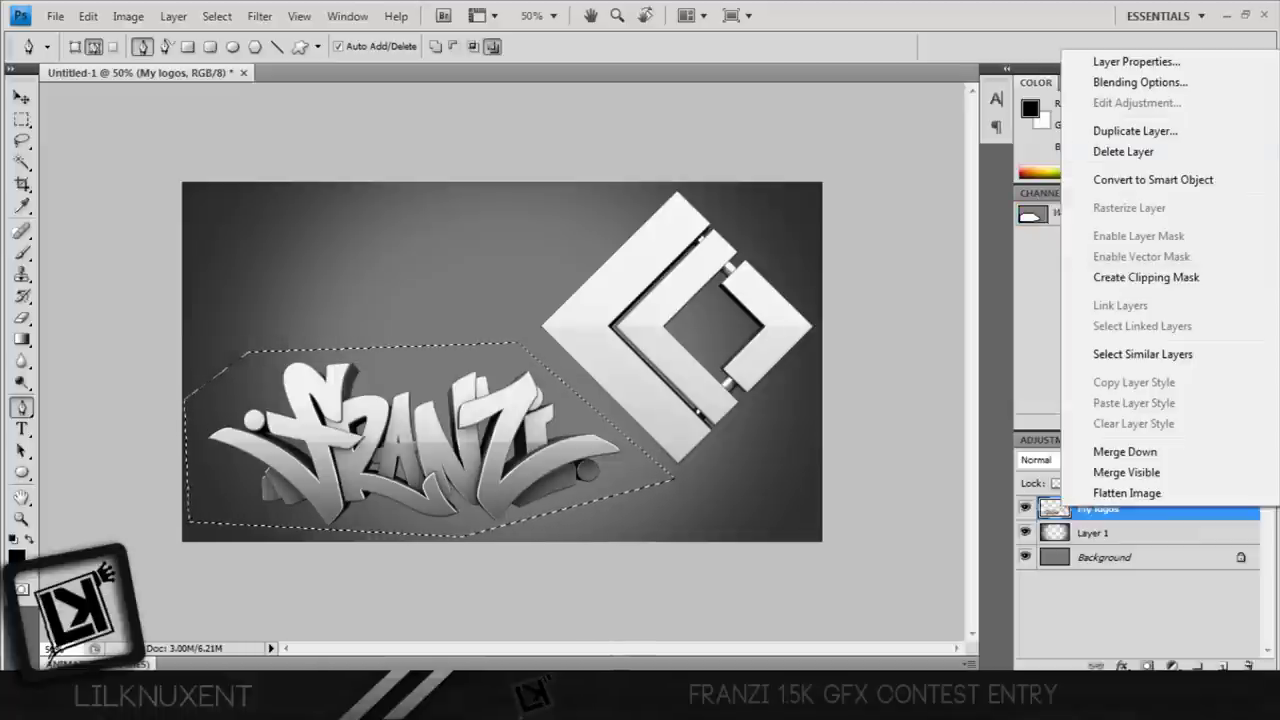
key("Escape")
key("w")
key("ctrl+shift+j")
Enlarge the graffiti lettering slightly and center it on the canvas.
key("v")
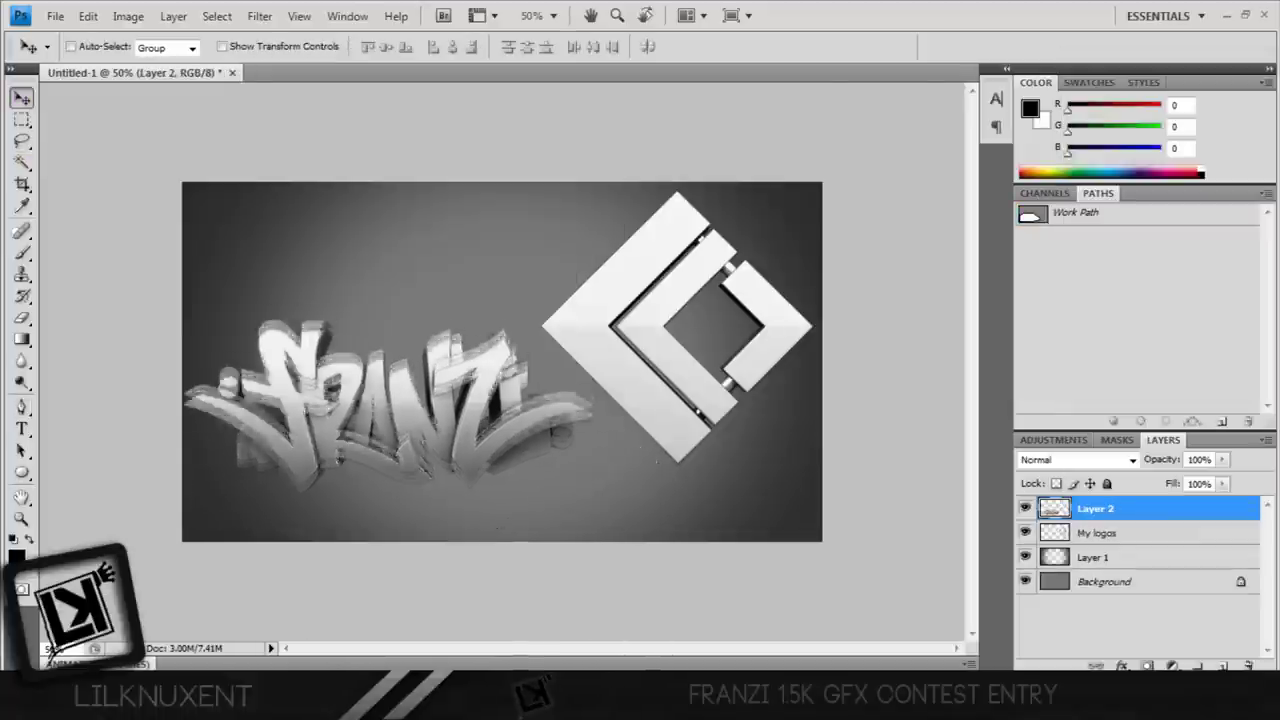
left_click_drag(420, 440, 510, 360)
key("ctrl+t")
left_click_drag(700, 451, 716, 457)
left_click_drag(480, 360, 502, 375)
key("Return")
Center the slightly enlarged diamond logo behind the lettering and set its opacity to 9%.
left_click(1097, 533)
left_click_drag(740, 330, 543, 375)
key("ctrl+t")
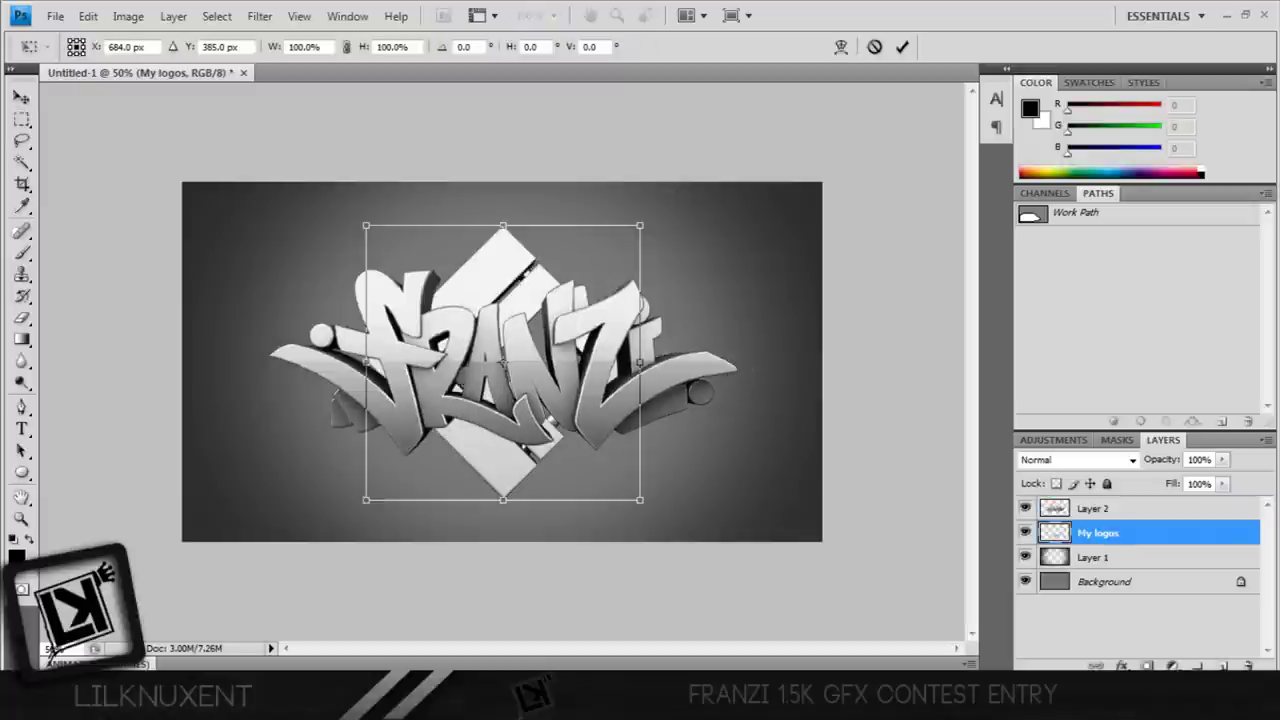
left_click_drag(745, 518, 760, 530)
key("Return")
left_click_drag(1222, 459, 1139, 478)
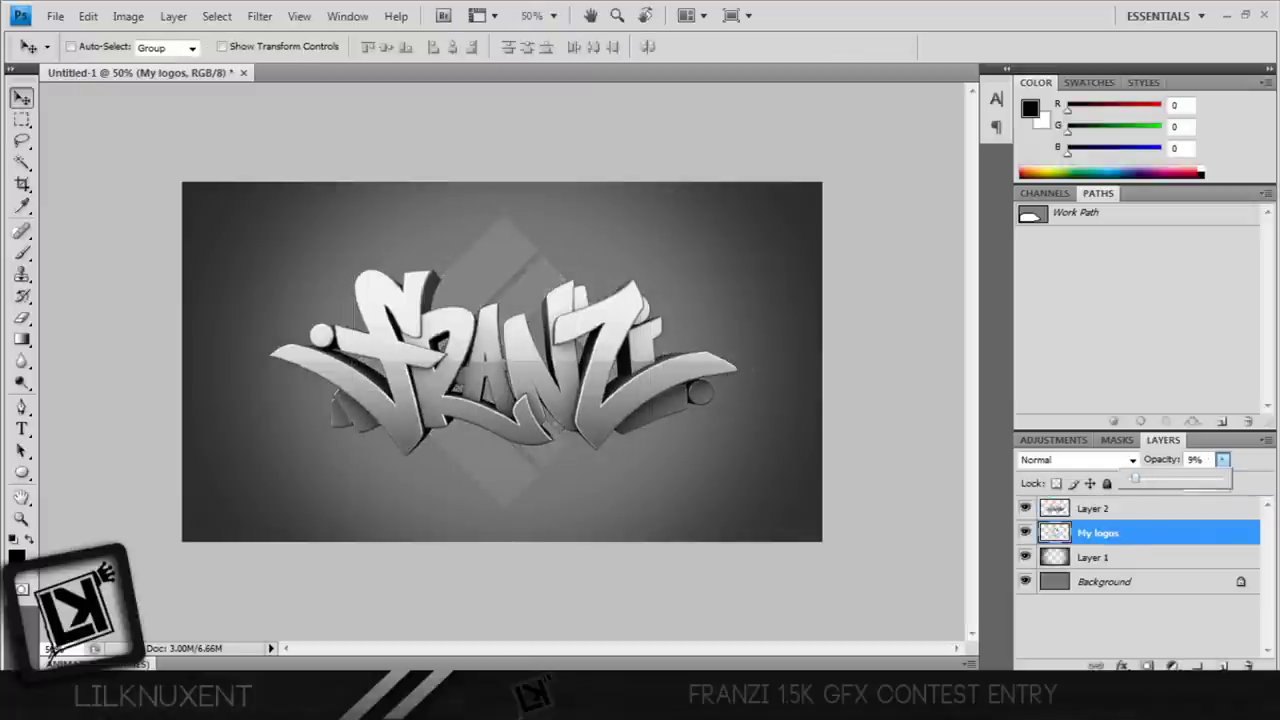
Duplicate the lettering layer and move the copy below the original.
left_click(1095, 508)
right_click(1095, 508)
left_click(1080, 129)
key("Return")
left_click_drag(1100, 508, 1100, 540)
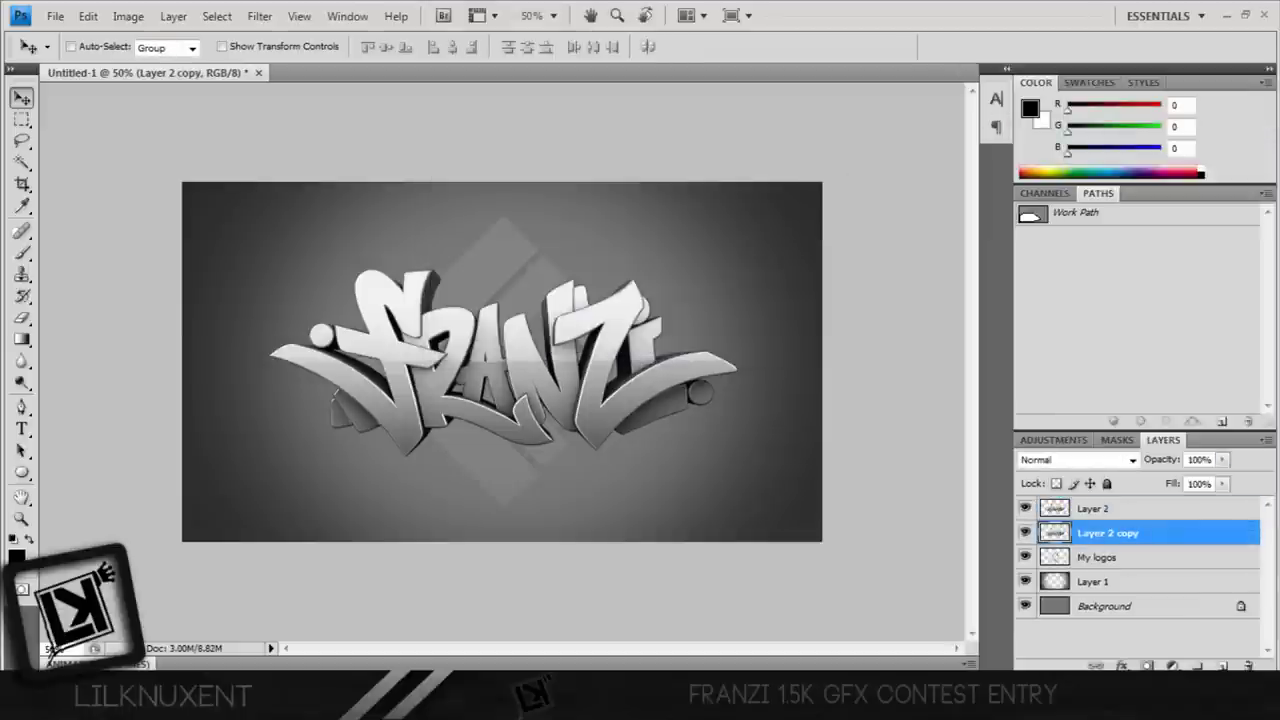
Enlarge the lettering copy, center it behind the original and lower its opacity to a faint backdrop.
key("ctrl+t")
left_click_drag(703, 441, 772, 469)
left_click_drag(470, 349, 495, 362)
key("Return")
left_click(1222, 460)
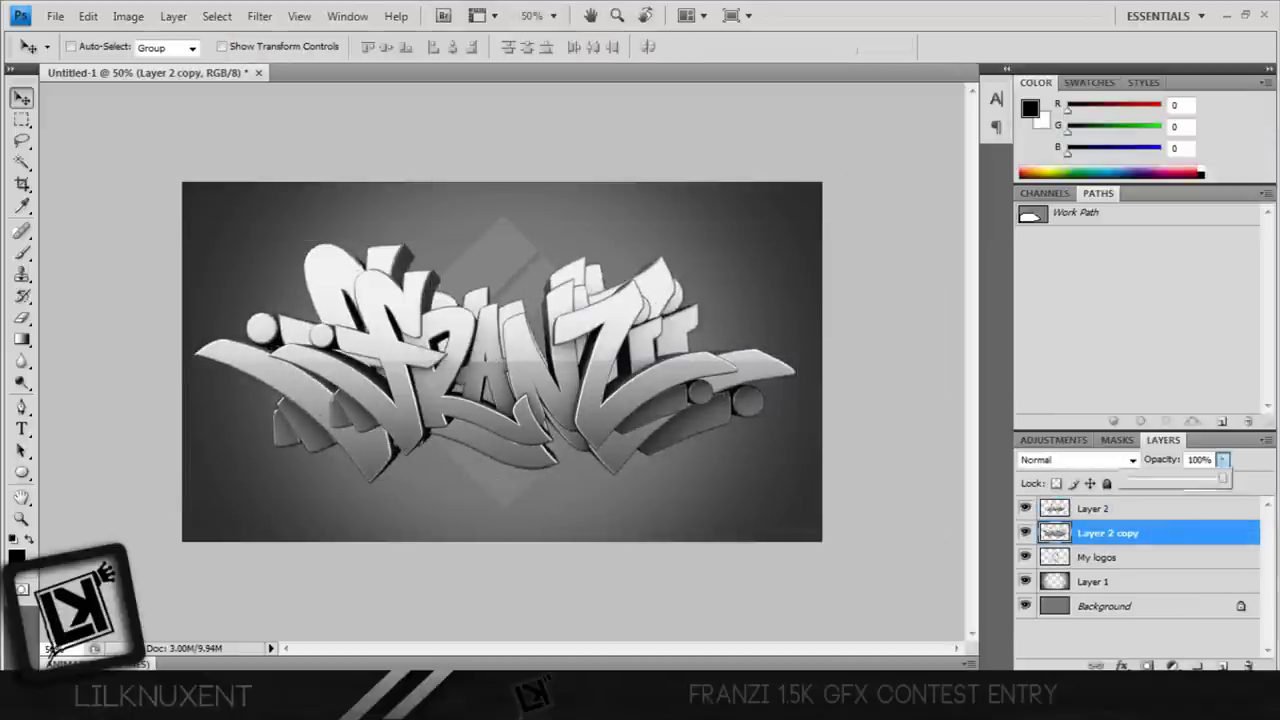
left_click_drag(1177, 503, 1138, 503)
Scale the diamond logo down and move it partly off the canvas's upper-right corner.
left_click(1100, 557)
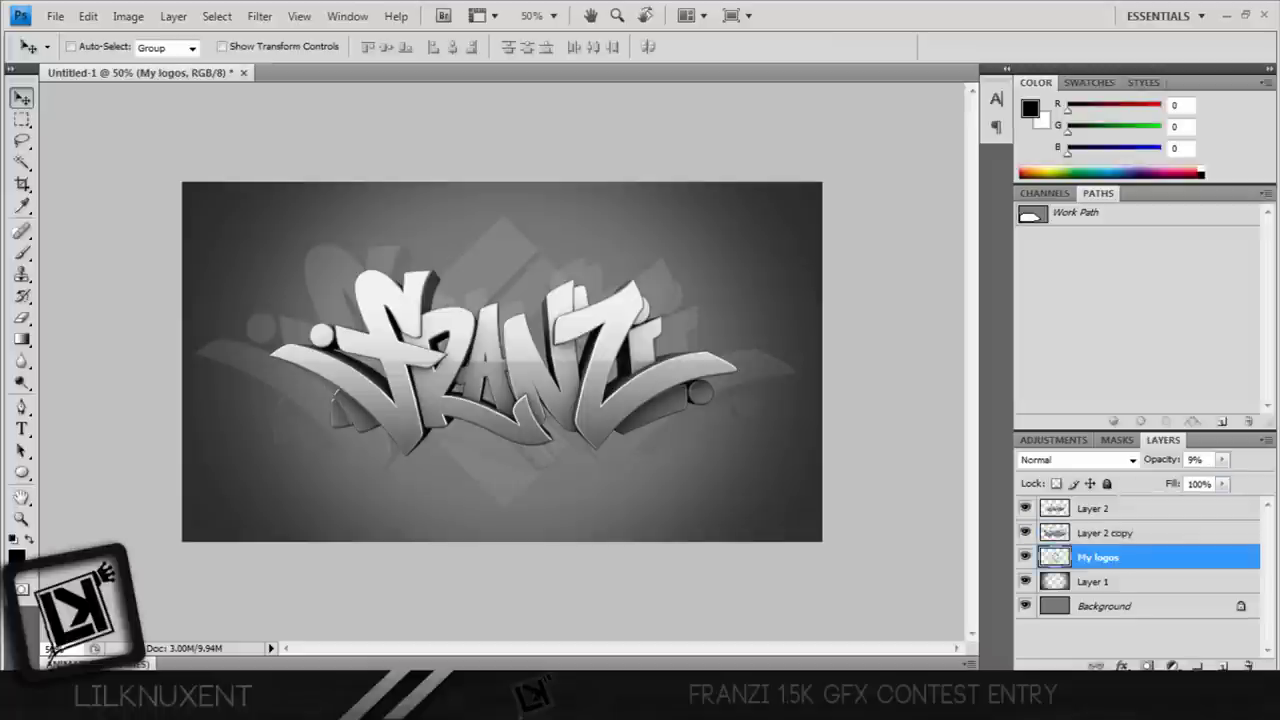
key("ctrl+t")
left_click_drag(729, 543, 435, 290)
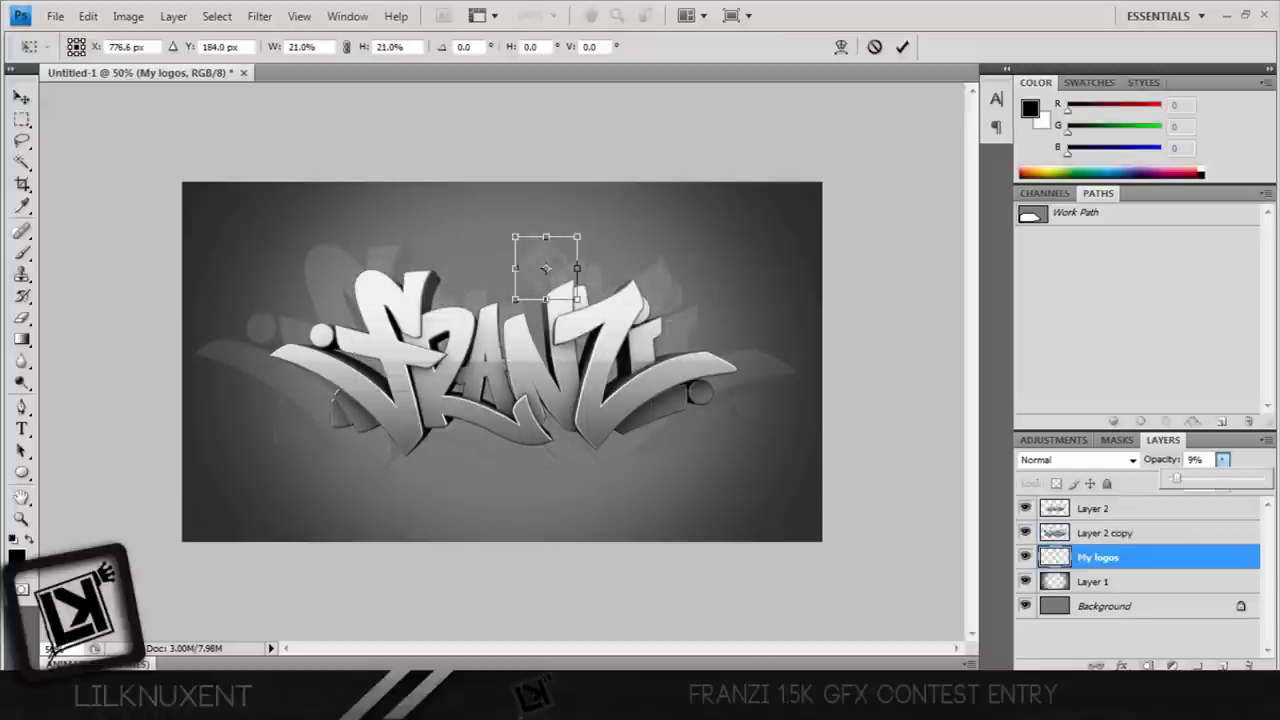
left_click_drag(547, 268, 785, 205)
left_click(902, 46)
Try painting black over the lettering layer and blending that layer in Overlay mode.
key("alt+bracketright")
key("alt+bracketright")
key("b")
left_click_drag(377, 360, 700, 360)
left_click(1077, 459)
left_click(1050, 395)
left_click(1077, 459)
left_click(1045, 234)
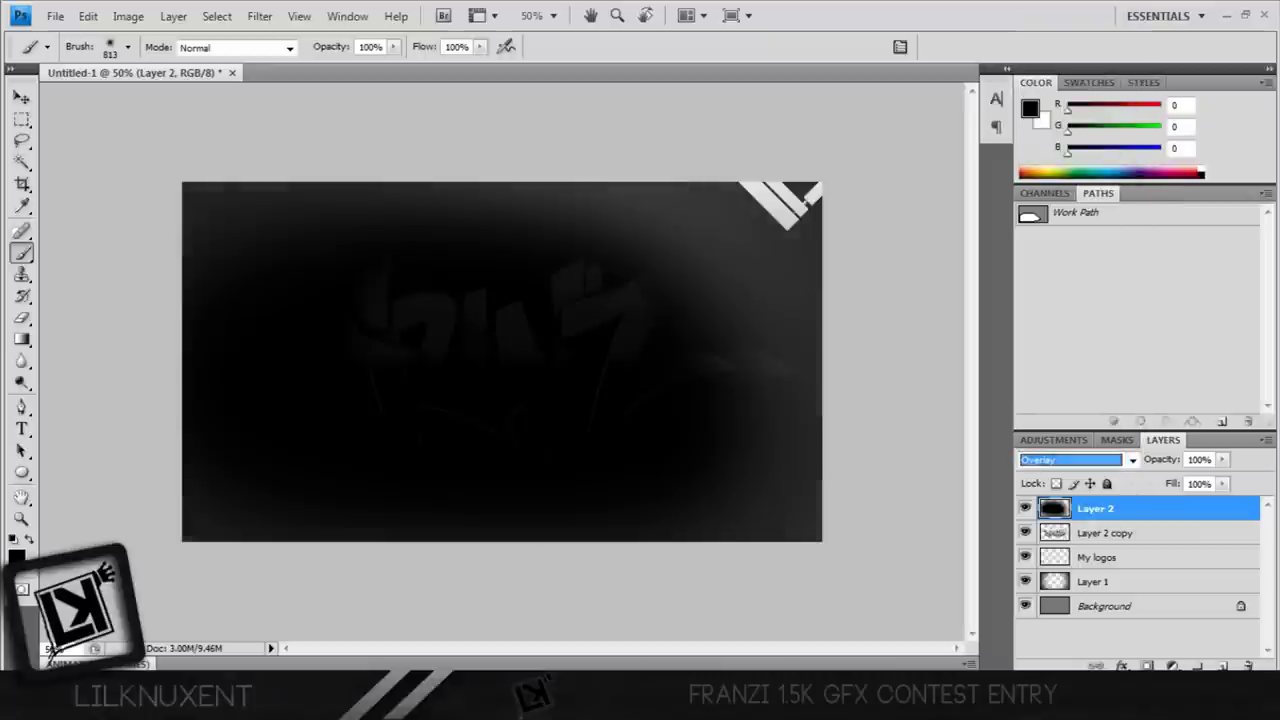
key("ctrl+alt+g")
key("ctrl+alt+g")
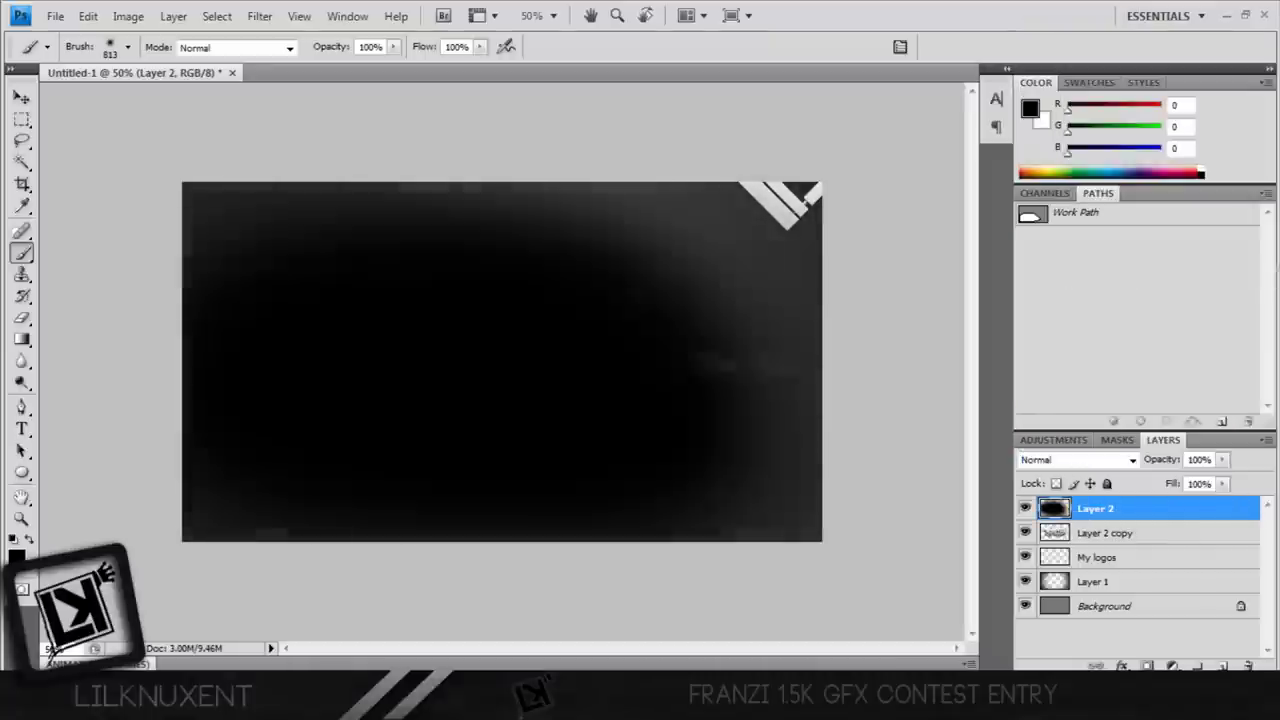
Add a black-painted layer above the lettering, set it to Overlay and clip it to the lettering.
left_click(1267, 439)
left_click(1045, 214)
key("Return")
left_click(1077, 459)
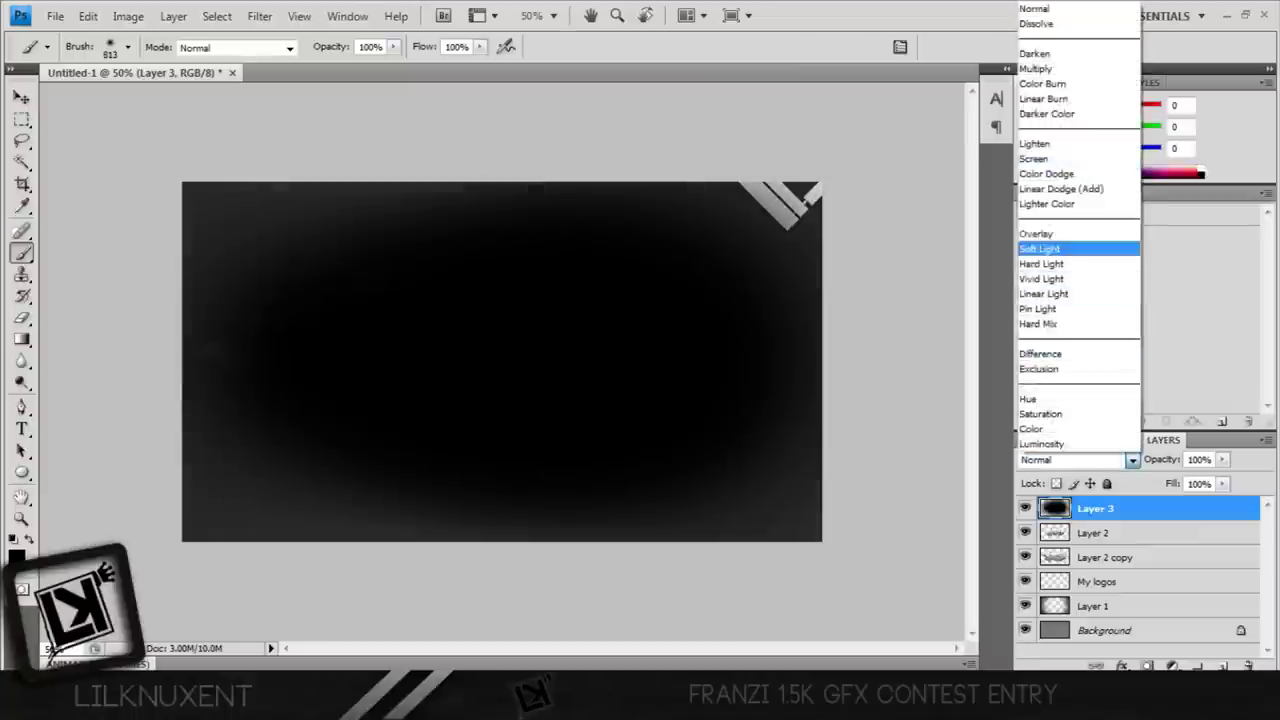
left_click(1045, 230)
key("ctrl+alt+g")
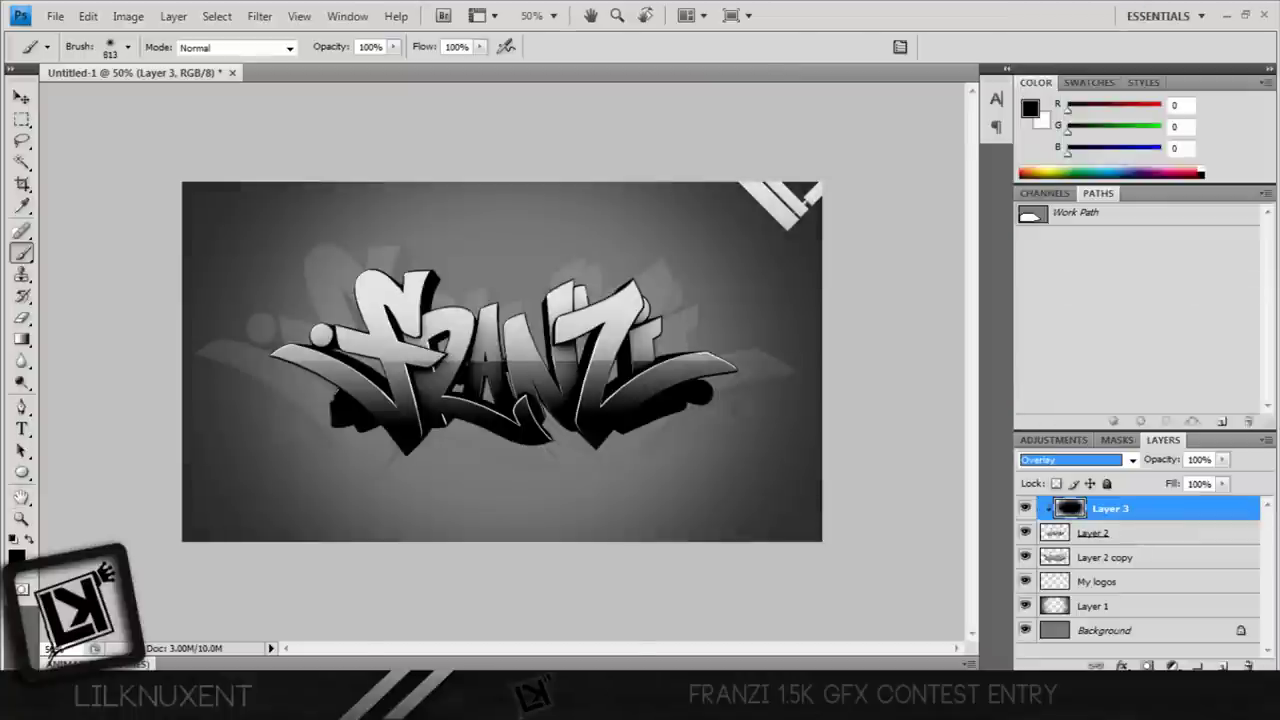
Try filling the clipped Overlay layer with grey RGB 118, 118, 118 and with a lighter grey.
left_click(16, 556)
type("180")
key("Return")
key("alt+BackSpace")
left_click(16, 556)
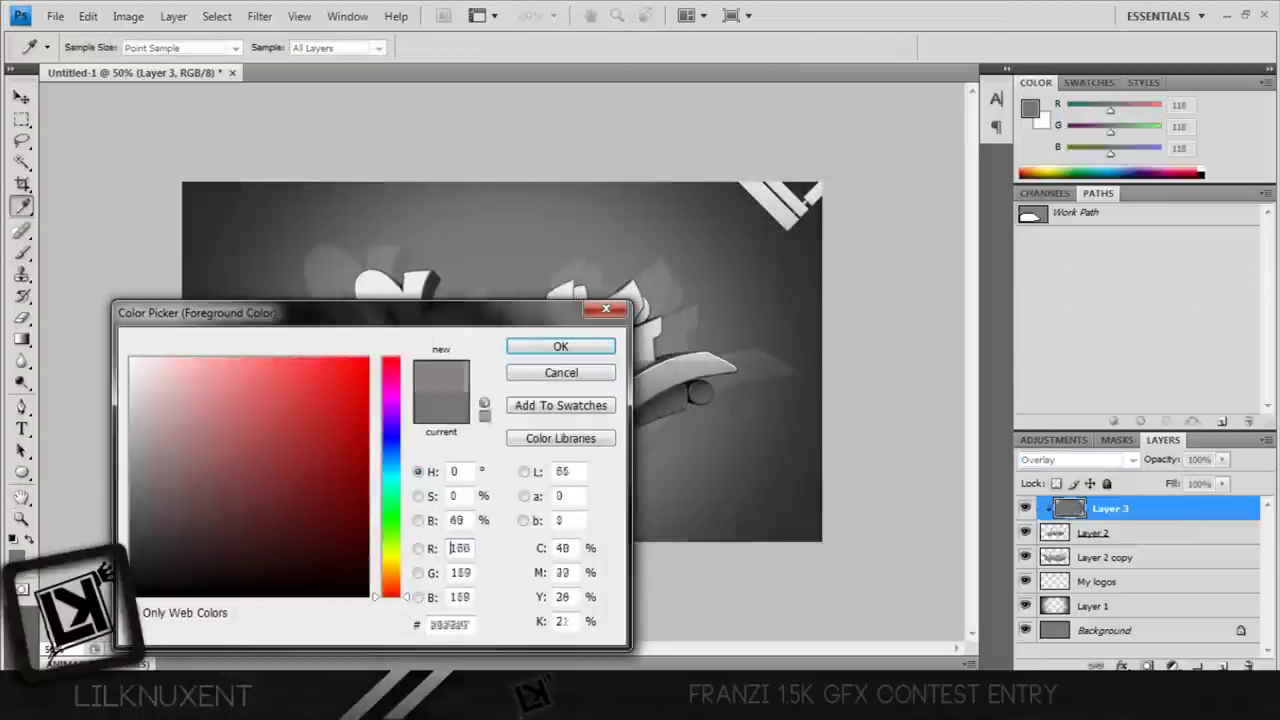
key("Return")
key("alt+BackSpace")
Fill the clipped Overlay layer with dark grey, RGB 113, 109, 109.
left_click(16, 556)
left_click(120, 518)
key("Return")
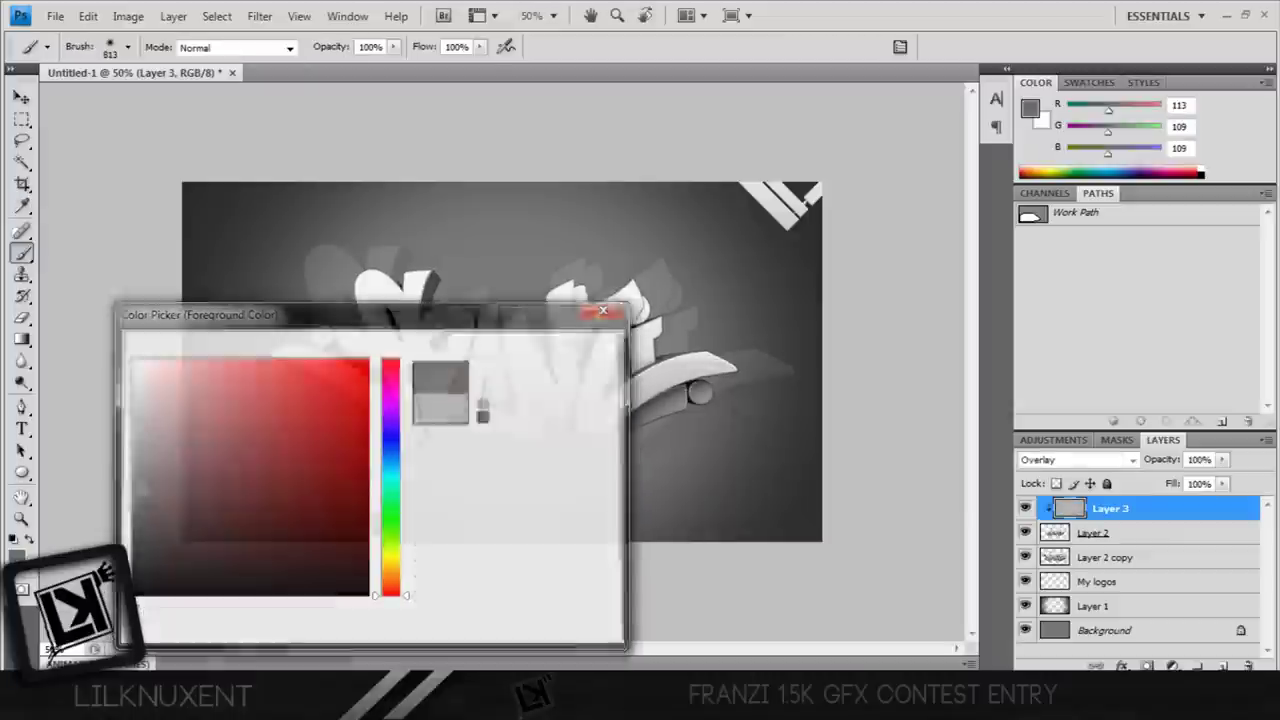
key("alt+BackSpace")
left_click(55, 16)
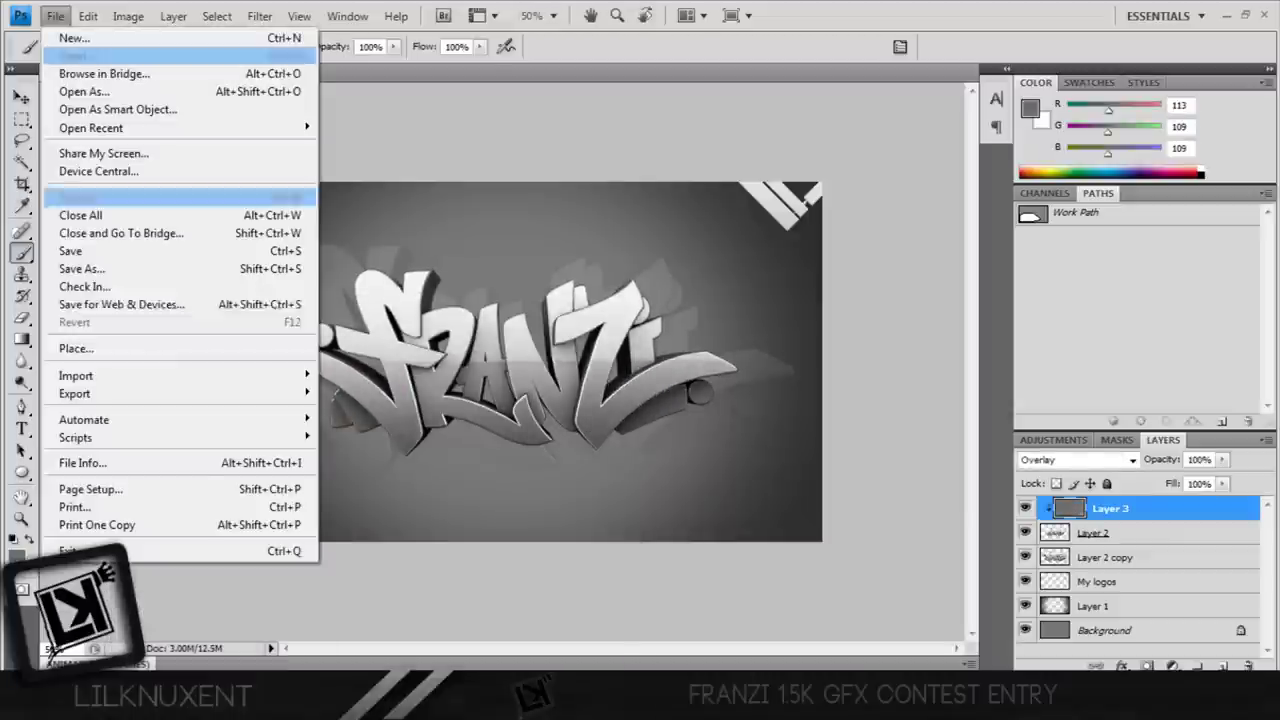
key("Escape")
Delete the work path left from outlining the lettering.
key("p")
left_click(1075, 212)
left_click(1130, 260)
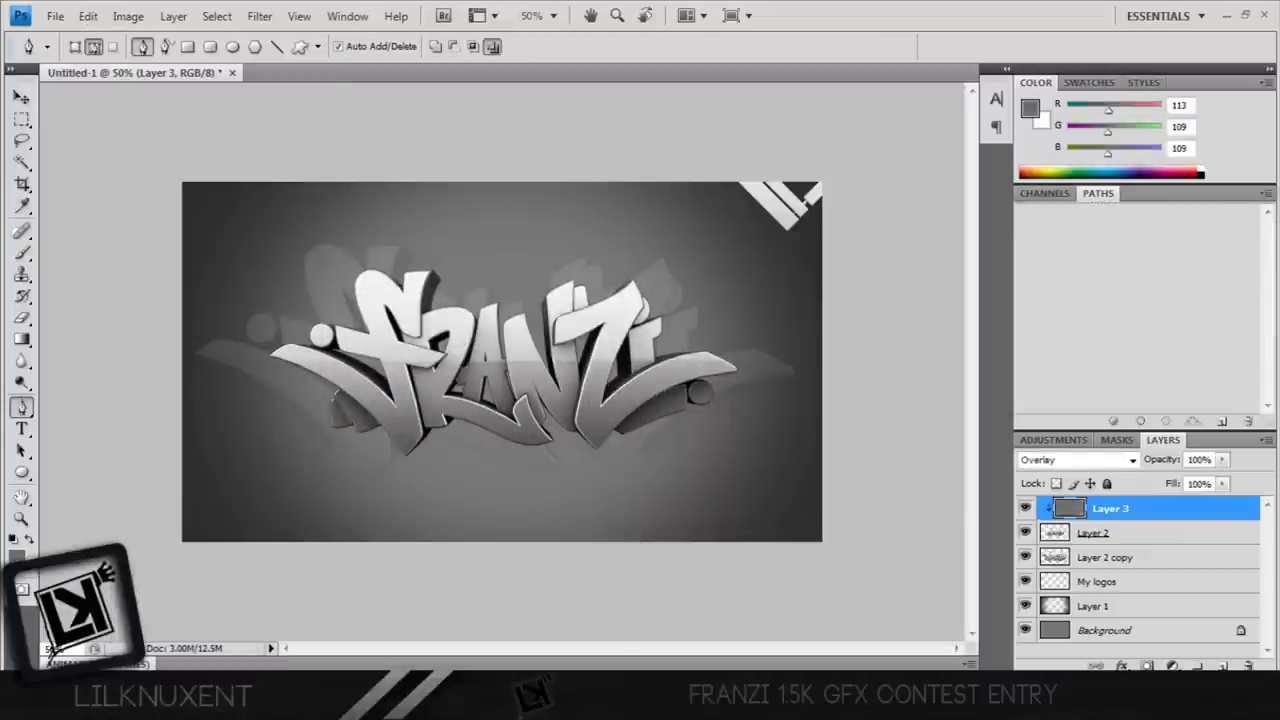
Place the thin-flare-png image from the Downloads folder above the lettering and set its blend mode to Screen.
key("z")
left_click(476, 376)
key("p")
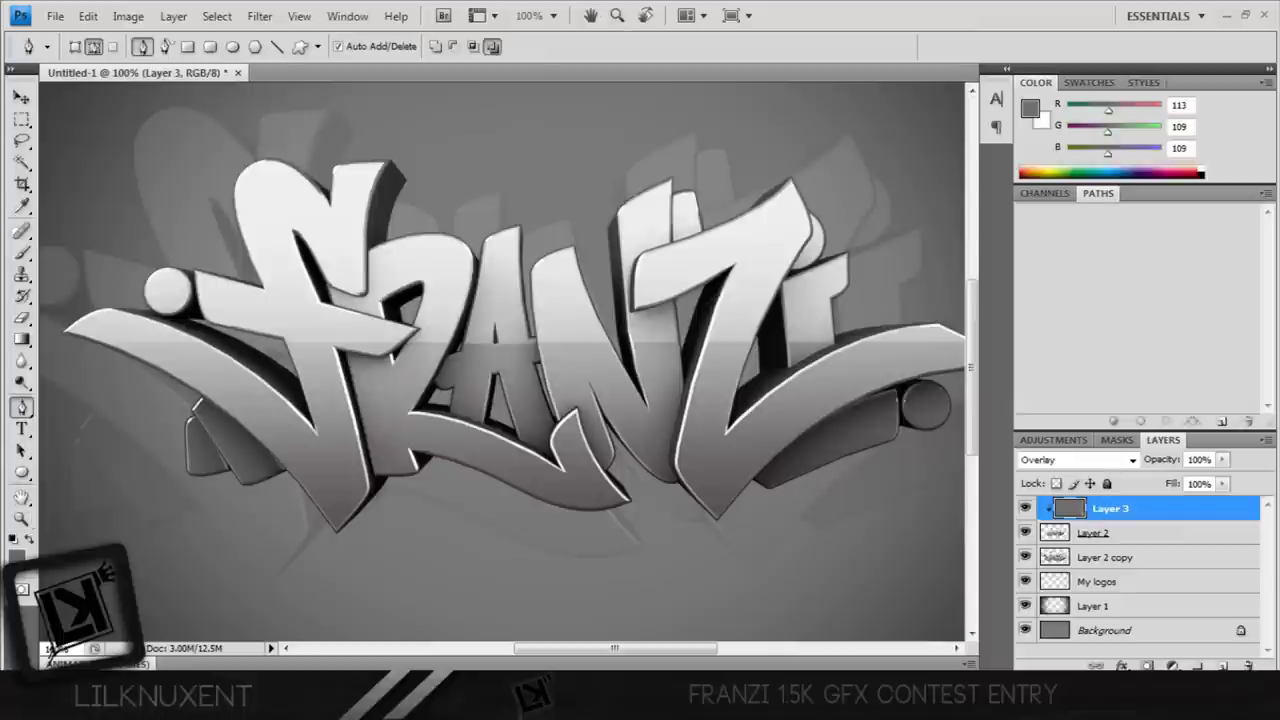
left_click(55, 16)
left_click(100, 350)
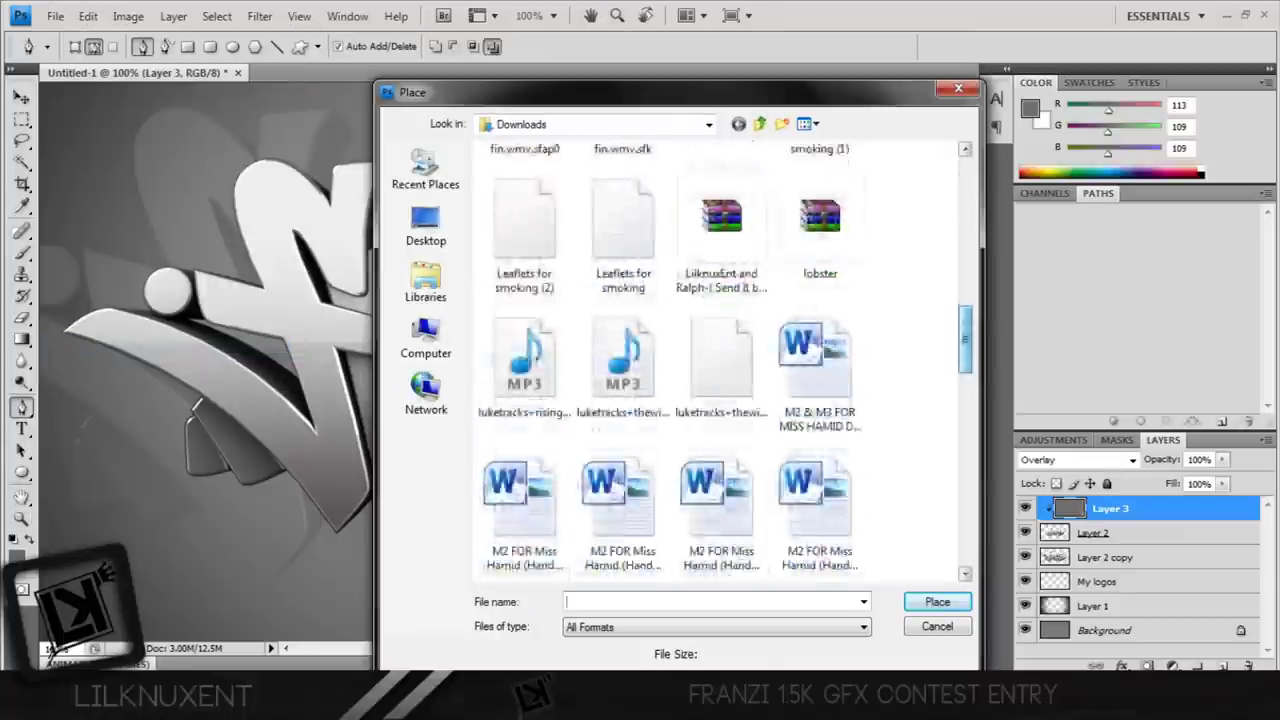
left_click(820, 350)
left_click(864, 627)
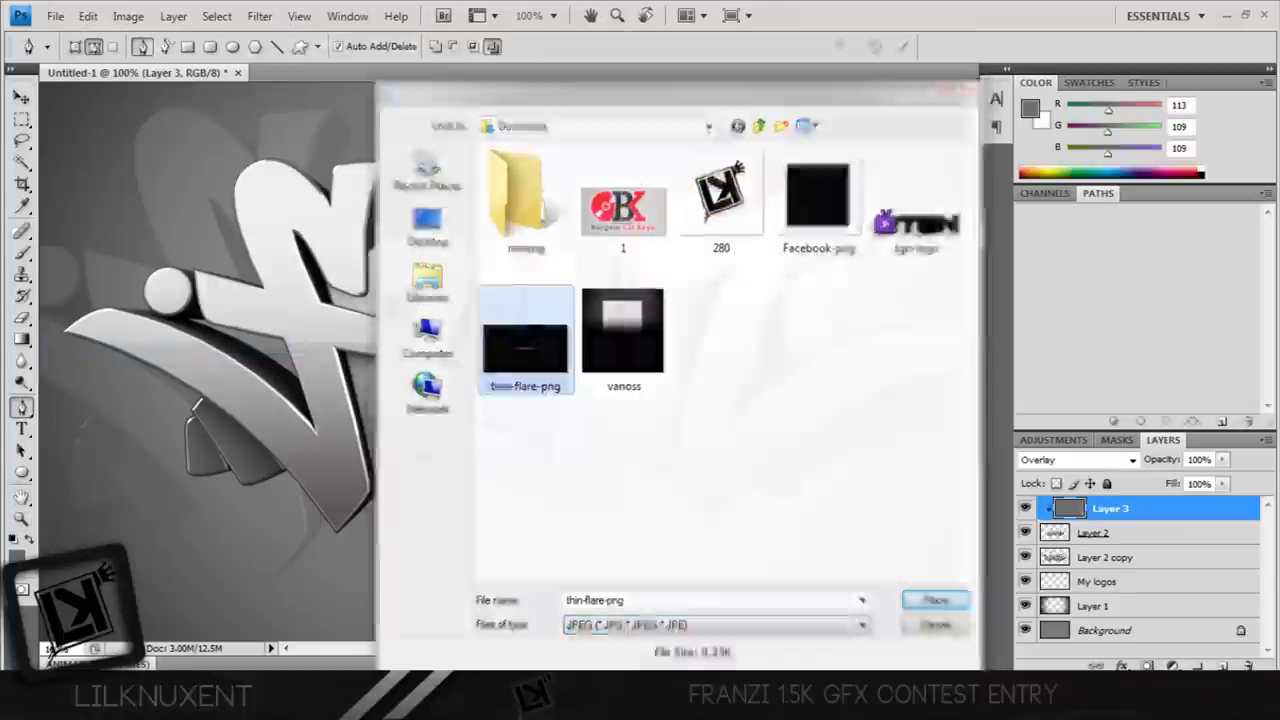
key("Return")
key("Return")
left_click(1075, 460)
left_click(1033, 158)
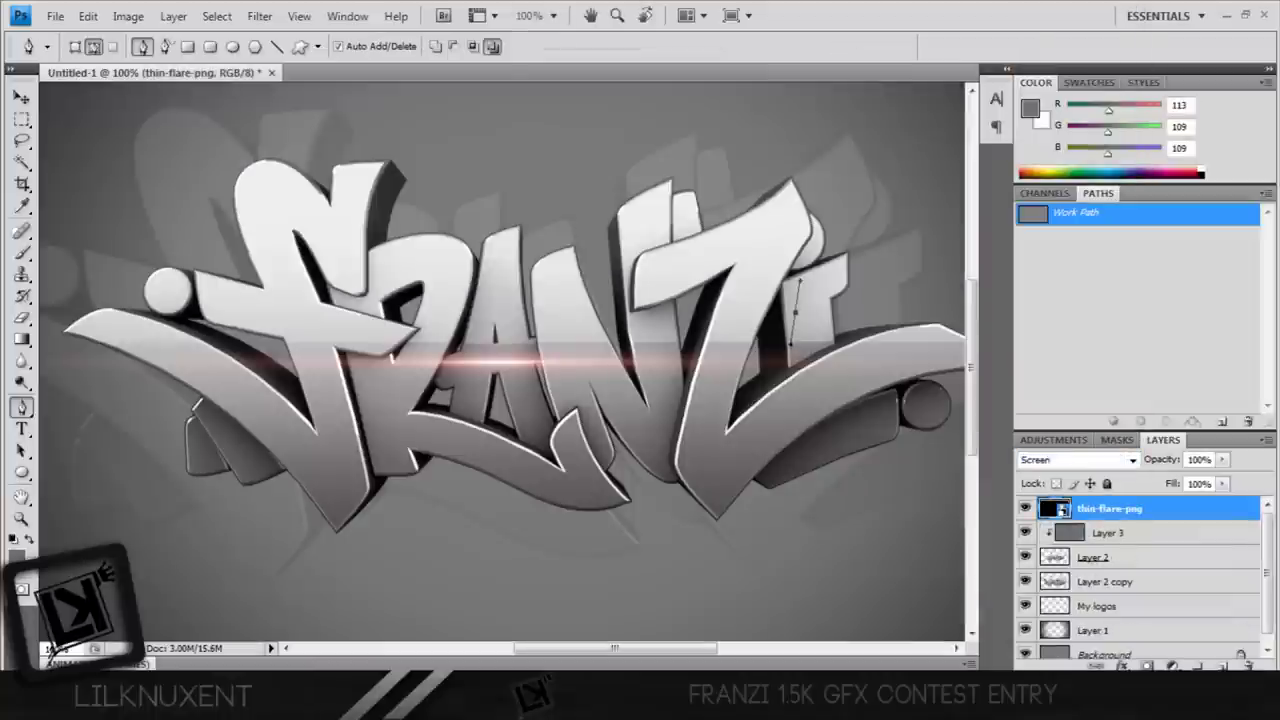
Rasterize the placed thin-flare-png layer.
key("ctrl+t")
key("z")
key("Return")
key("ctrl+0")
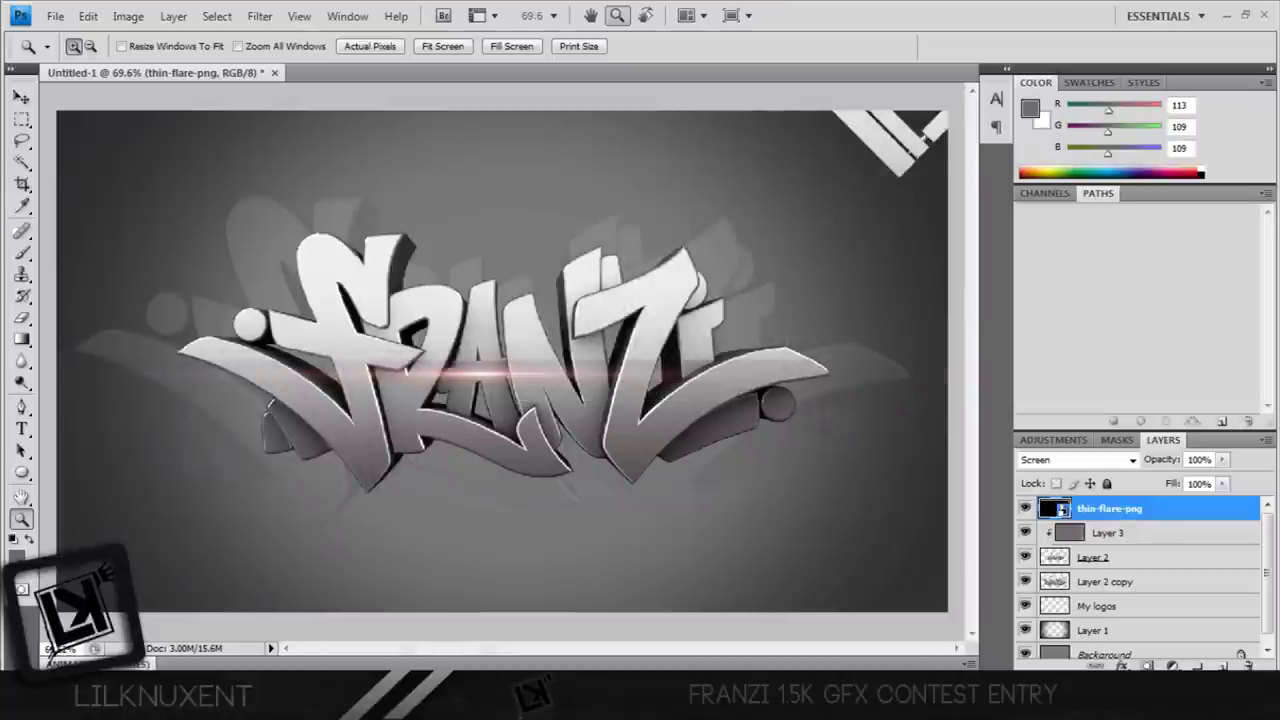
right_click(1062, 510)
left_click(1060, 219)
key("Return")
right_click(1052, 533)
key("Escape")
right_click(1110, 508)
left_click(950, 386)
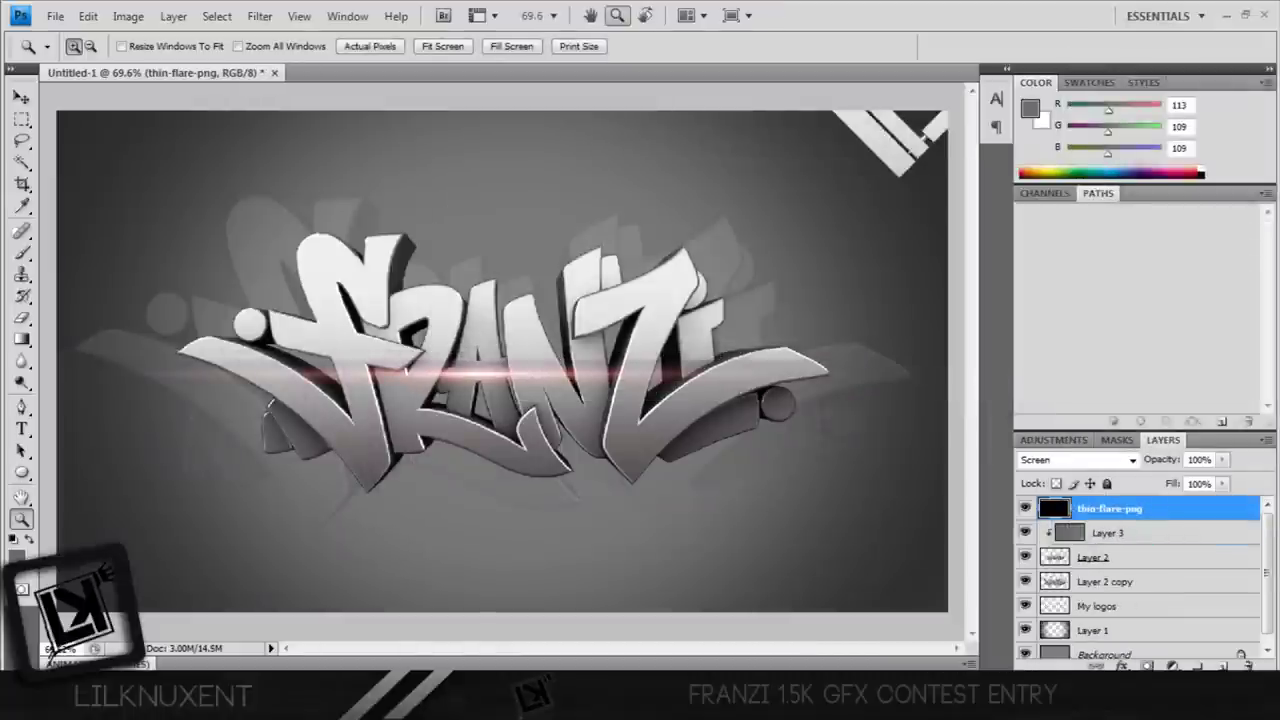
Move the flare down to the lower edge of the lettering and put its layer beneath the main lettering layer.
key("ctrl+t")
left_click_drag(490, 376, 524, 471)
key("Return")
key("z")
key("ctrl+bracketleft")
key("ctrl+bracketleft")
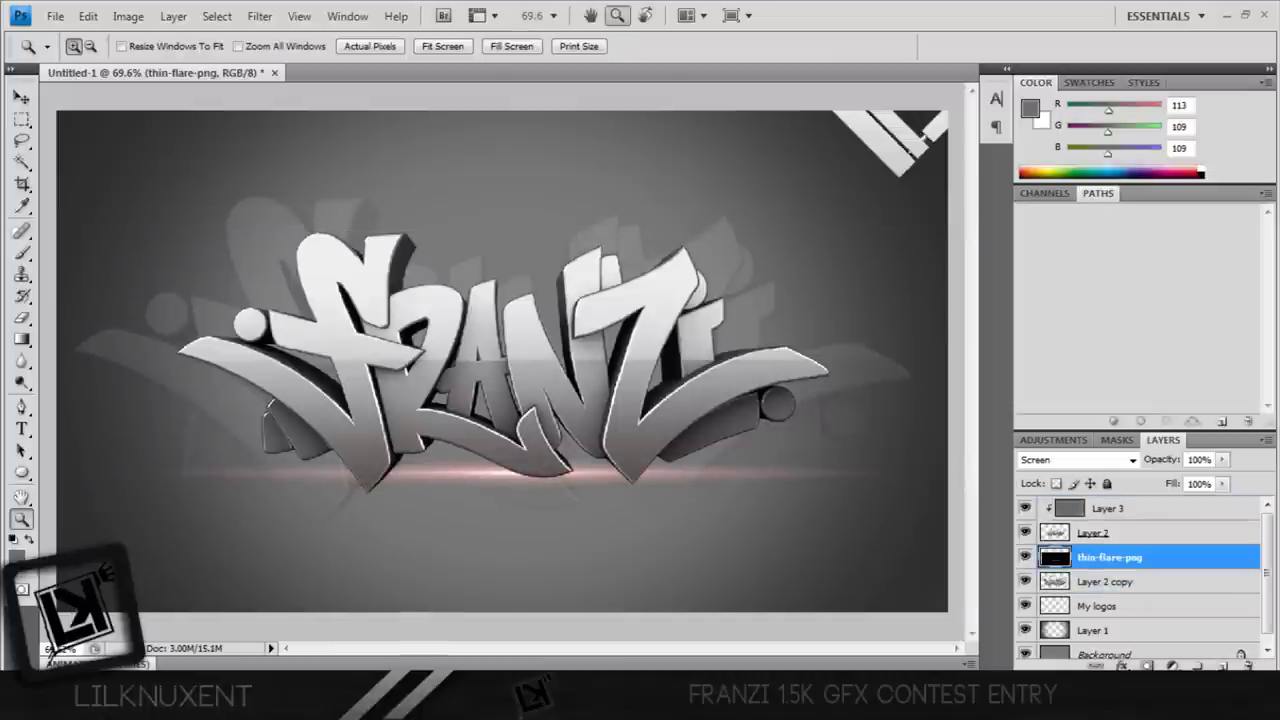
Add a black-painted layer above the flare, clip it to the flare and set its blend mode to Hue.
key("ctrl+shift+n")
key("Return")
key("b")
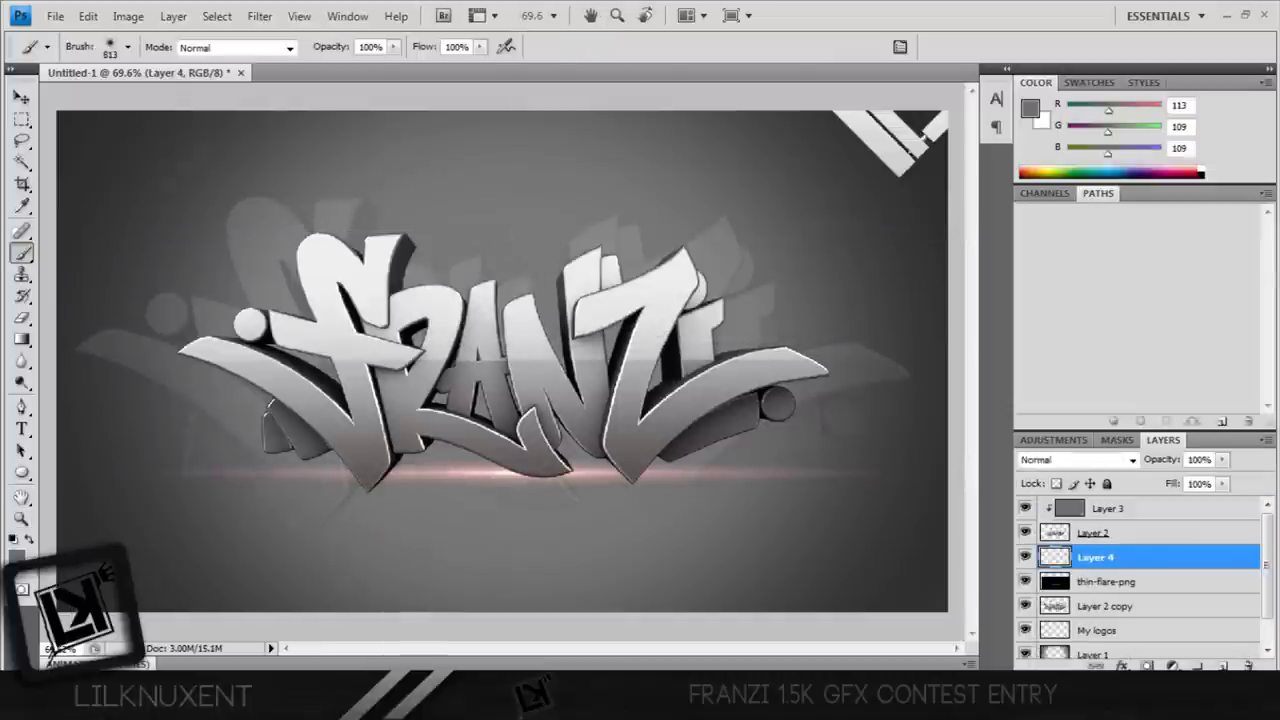
key("alt+BackSpace")
right_click(1065, 555)
left_click(1146, 318)
left_click(1075, 459)
left_click(1080, 277)
left_click(1075, 459)
left_click(1080, 459)
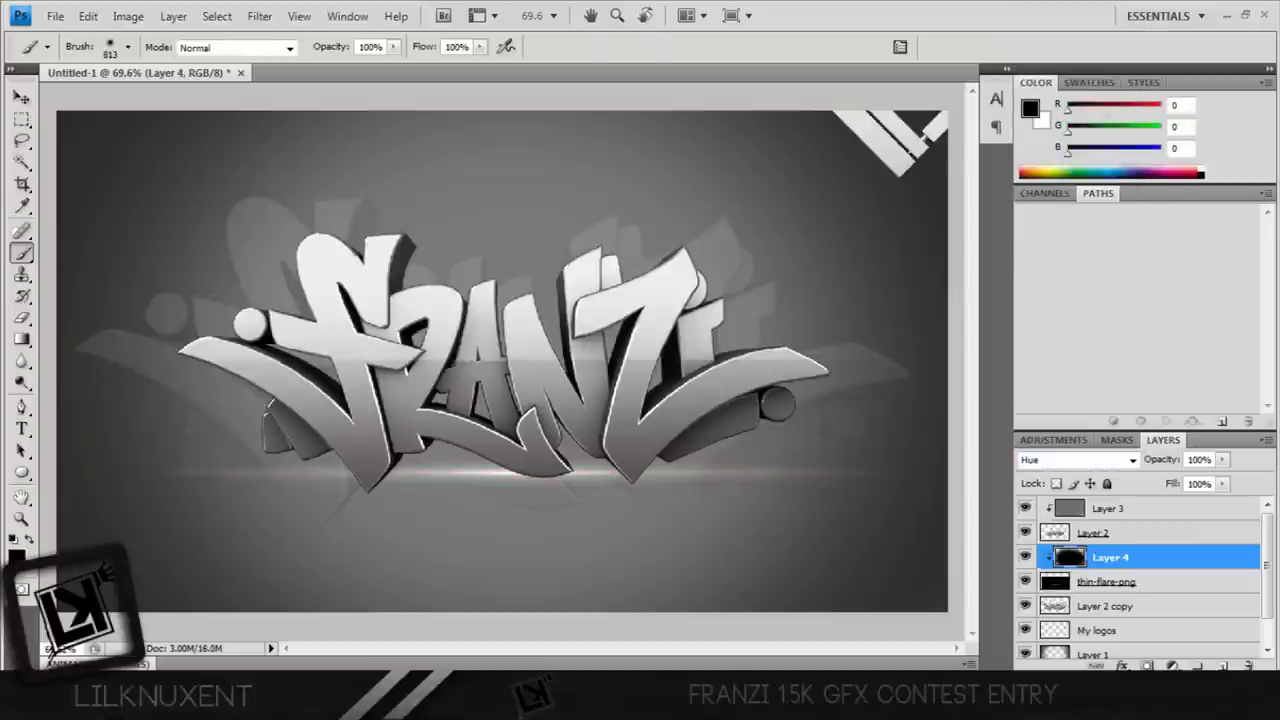
Add a text box below the lettering reading MY NETWORKS in Neou Bold at 14 pt.
key("v")
left_click(1110, 581)
key("z")
right_click(557, 405)
left_click(609, 417)
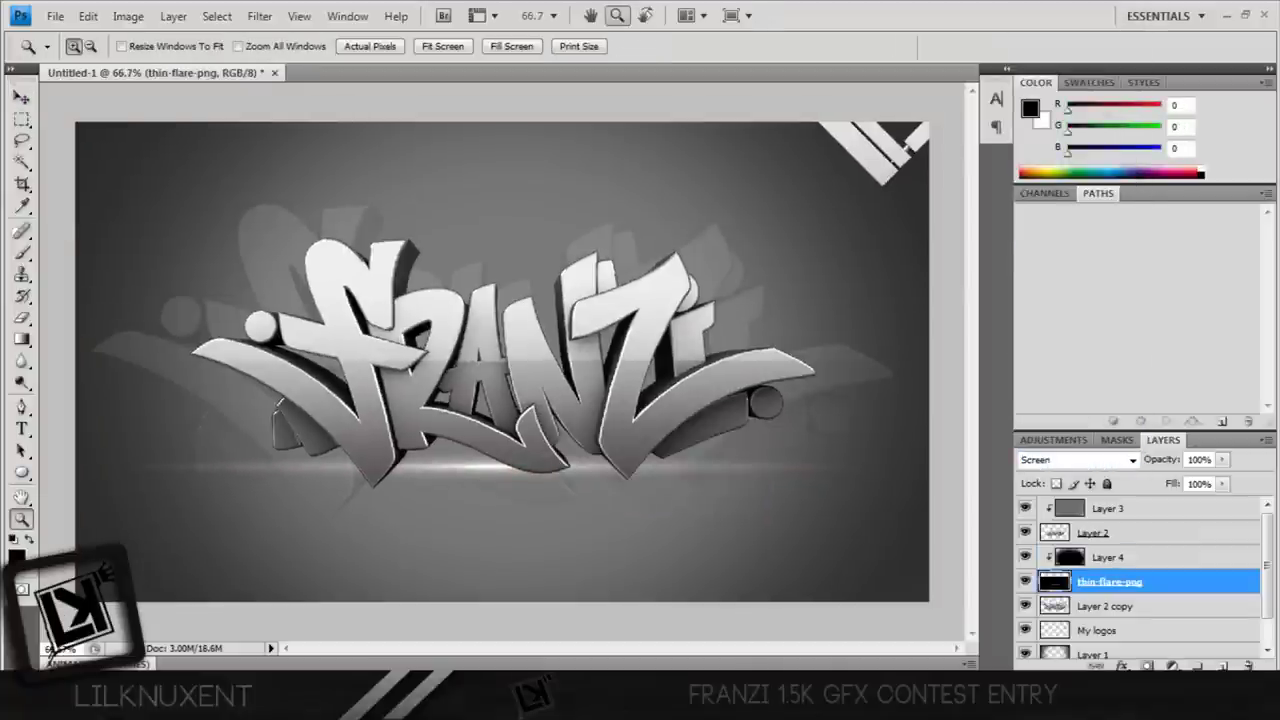
left_click(55, 16)
key("t")
left_click(55, 16)
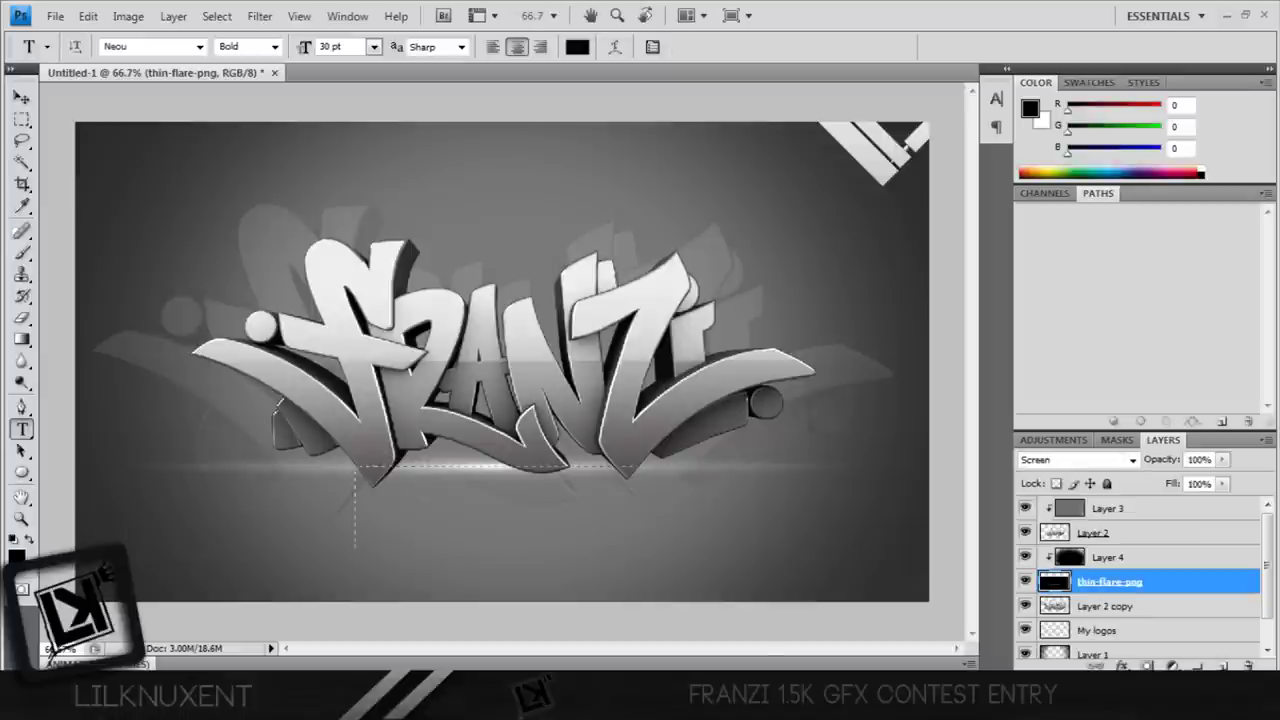
left_click_drag(630, 548, 752, 536)
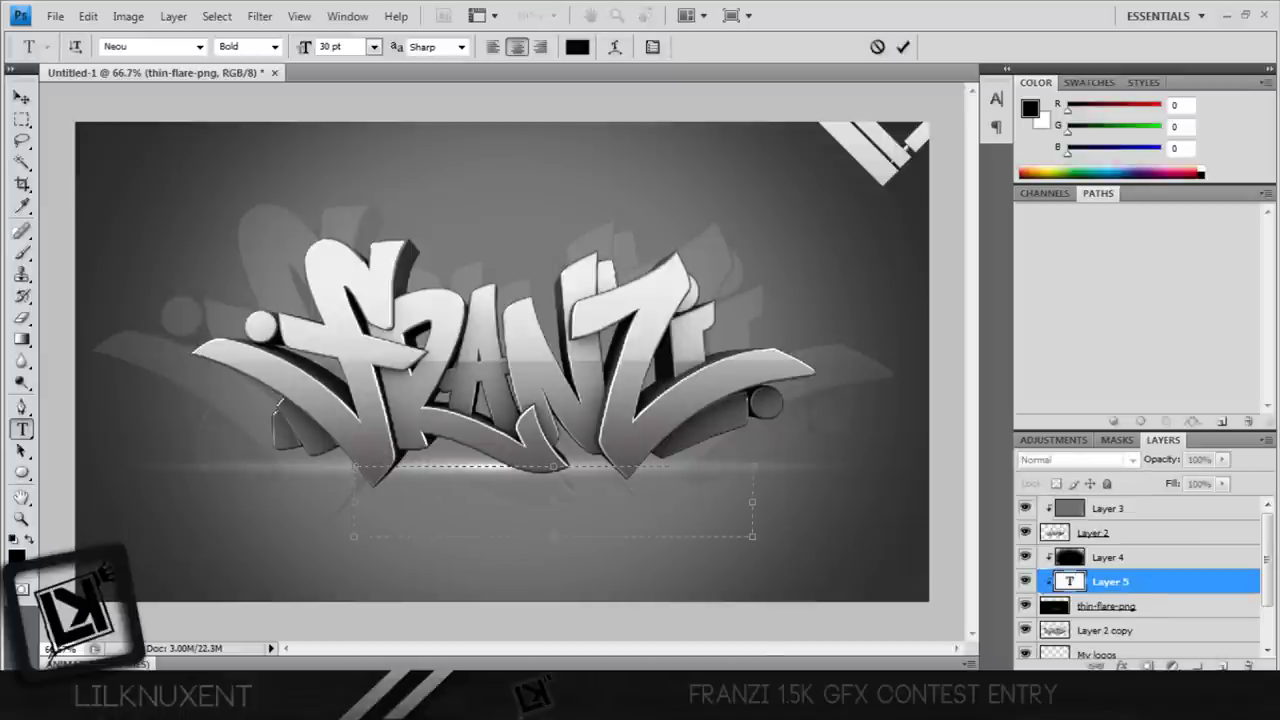
left_click(373, 46)
left_click(340, 208)
type("MY NETWORKS")
Recolour the MY NETWORKS text near-white, switch it to the Thin weight and centre it below the lettering.
key("ctrl+a")
left_click(577, 46)
left_click(131, 265)
left_click(523, 346)
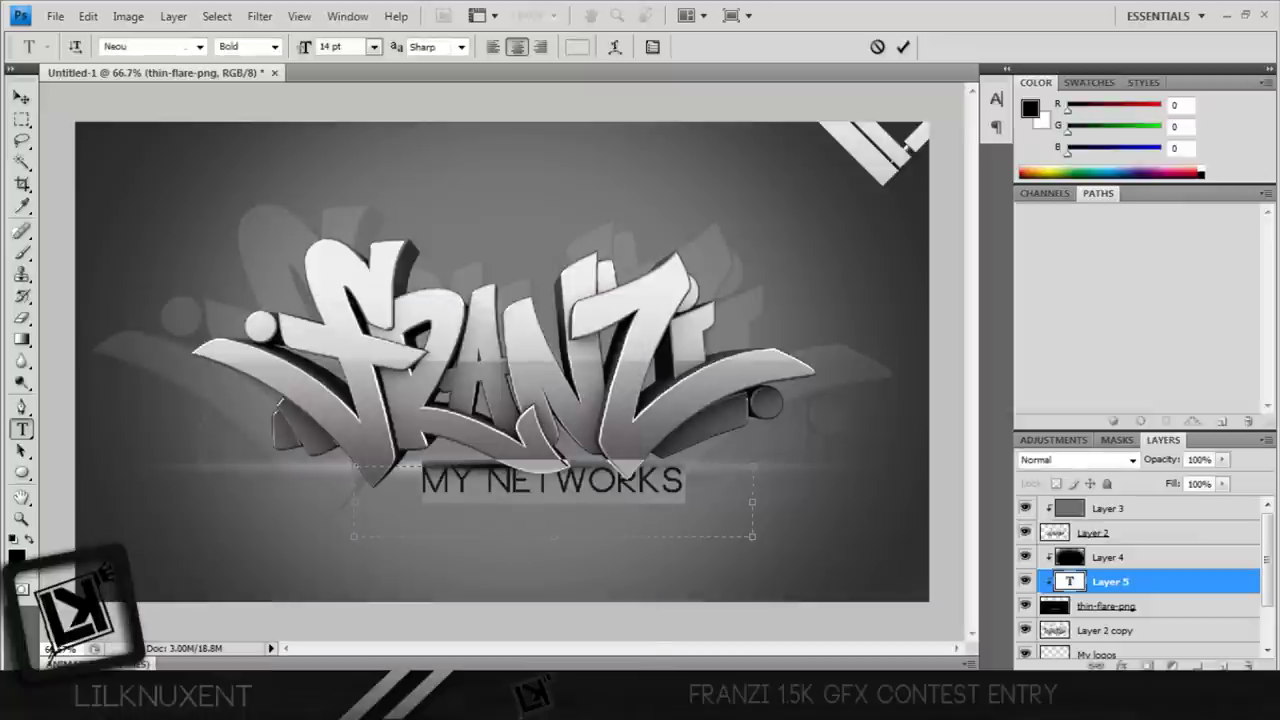
left_click(258, 65)
left_click(21, 97)
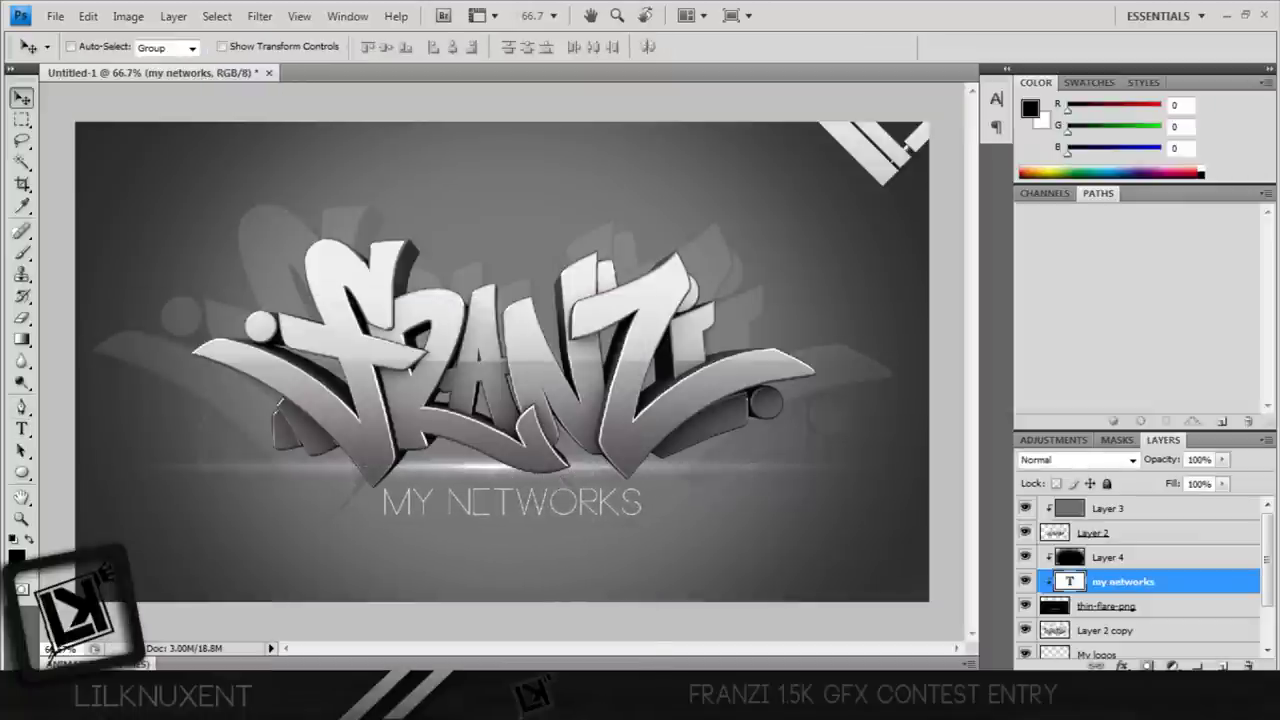
Set the MY NETWORKS text to 12 pt in a bold weight and move it slightly closer to the lettering.
key("t")
left_click(512, 502)
key("ctrl+a")
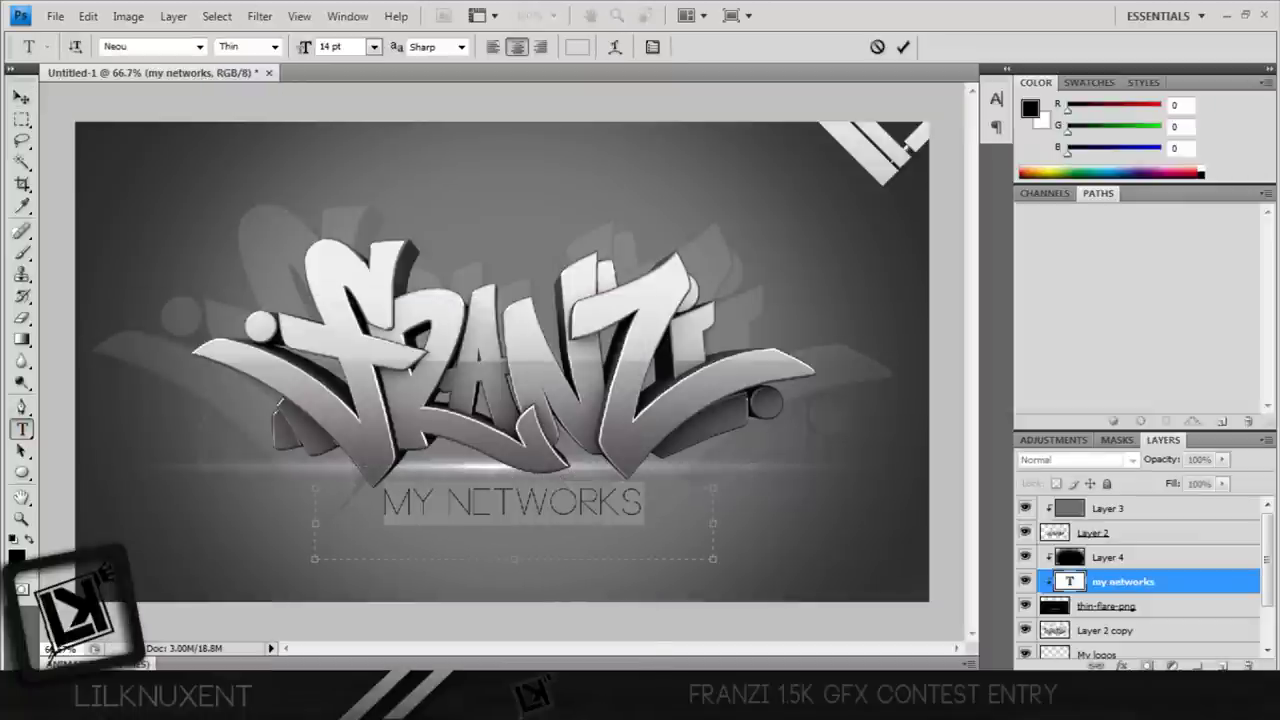
left_click(373, 46)
left_click(350, 190)
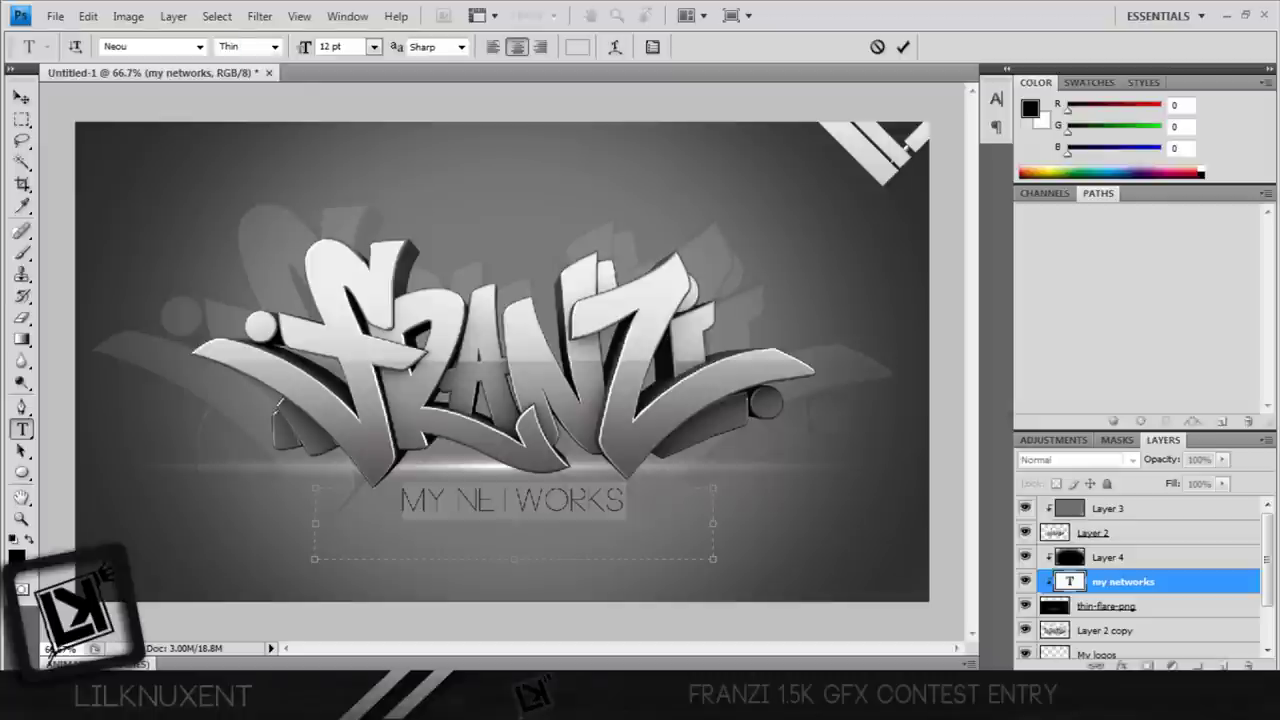
key("ctrl+Return")
key("v")
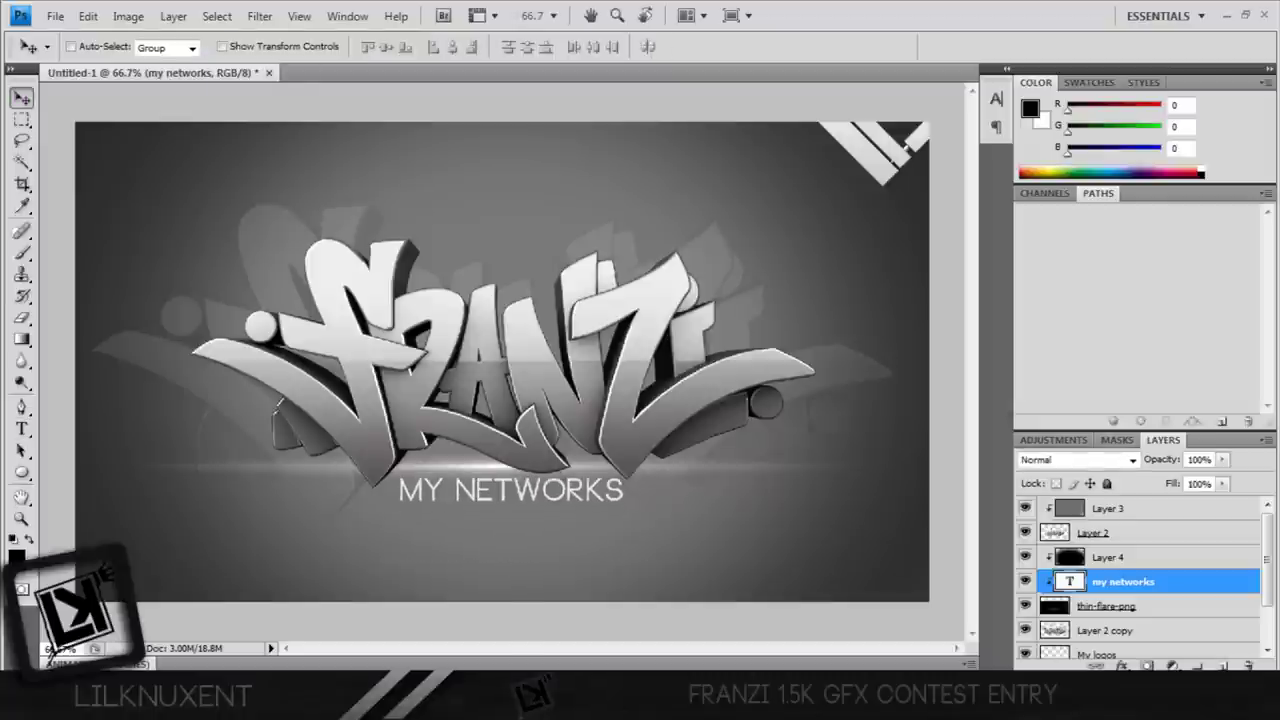
Rasterize the MY NETWORKS text and paint it with sampled grey, RGB 112, 108, 108.
key("i")
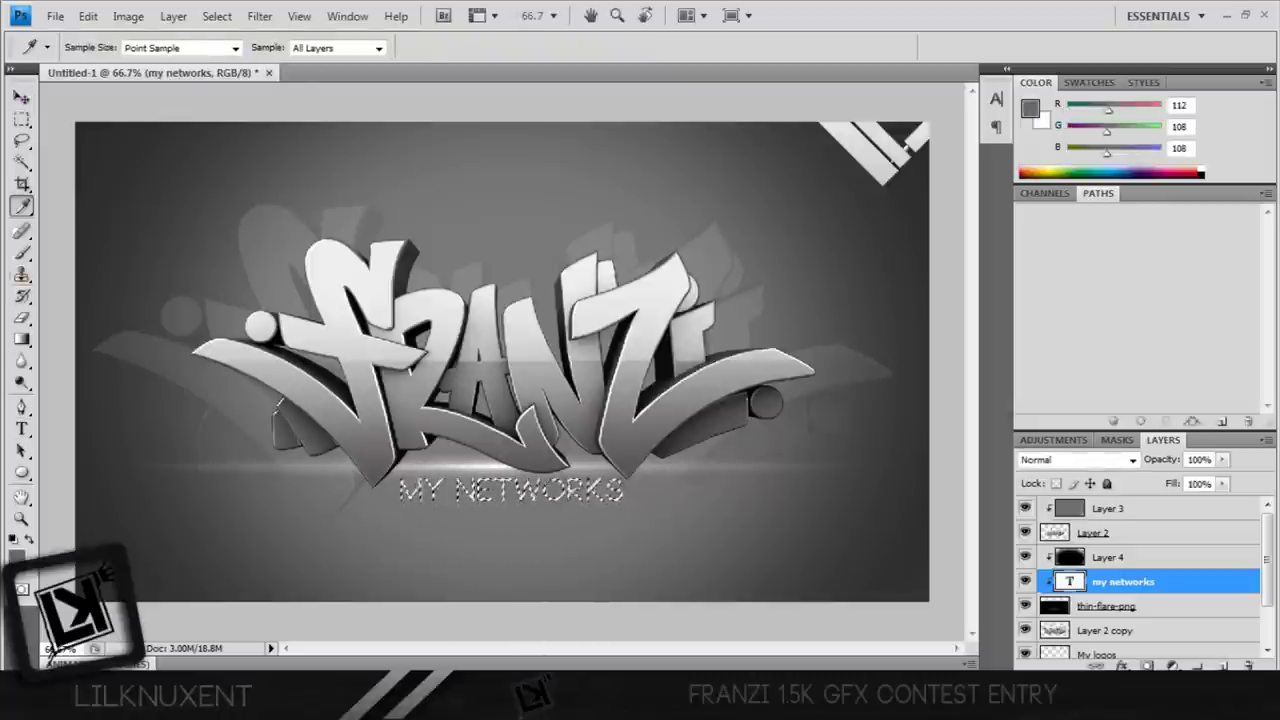
key("b")
key("Return")
key("ctrl+d")
key("w")
Outline an area across the middle of the MY NETWORKS text with the Pen tool and fill it white on a new layer.
key("z")
left_click(546, 490)
key("p")
left_click(297, 490)
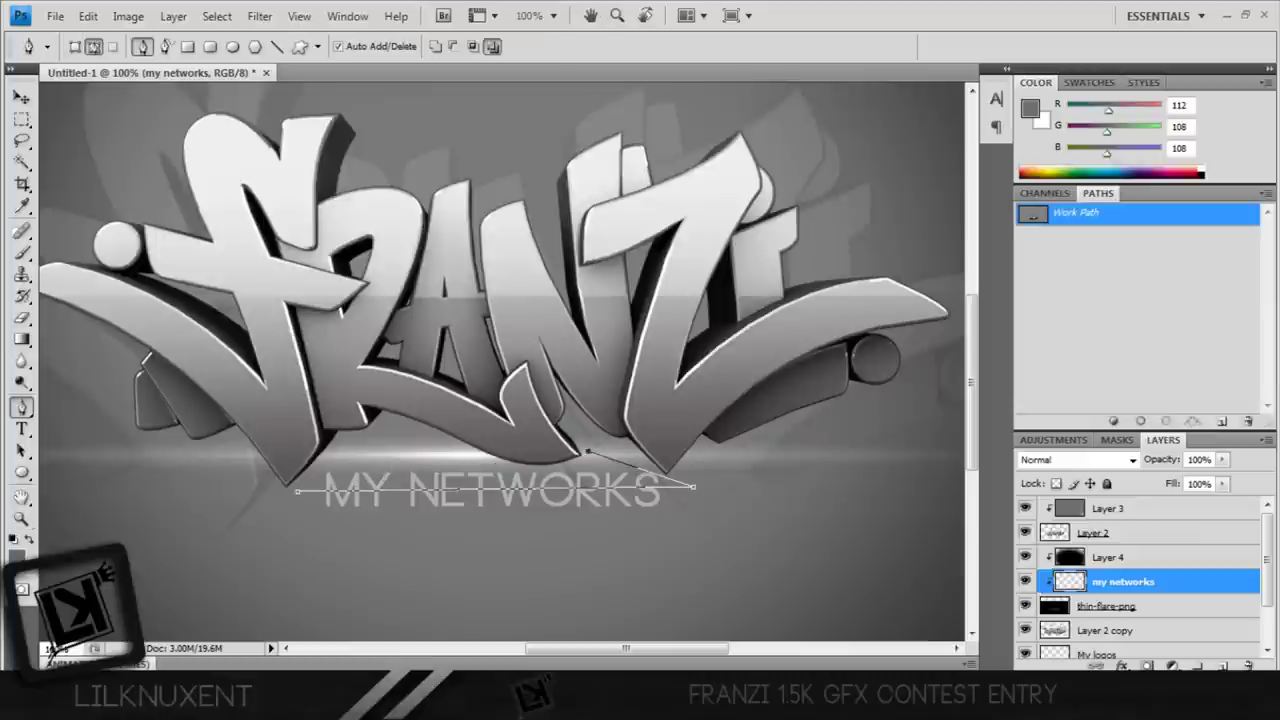
key("ctrl+Return")
key("ctrl+shift+n")
key("Return")
key("x")
key("b")
key("alt+BackSpace")
key("w")
key("ctrl+d")
Release the text layer from the flare, clip the white layer to the text and lower its opacity to 13%.
right_click(1110, 581)
left_click(1123, 289)
left_click(1110, 606)
right_click(1110, 606)
left_click(1123, 294)
right_click(1110, 581)
left_click(1123, 280)
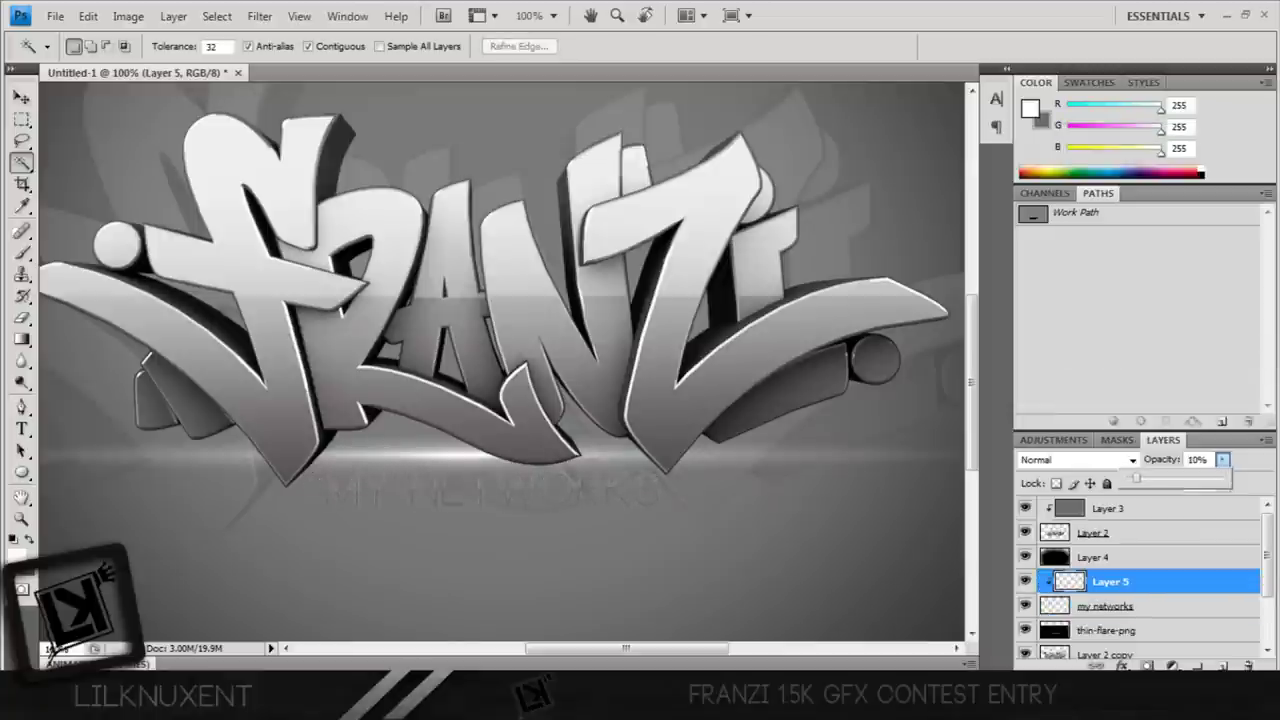
Duplicate the MY NETWORKS layer and clip the white highlight layer to the copy.
right_click(1110, 606)
left_click(1135, 191)
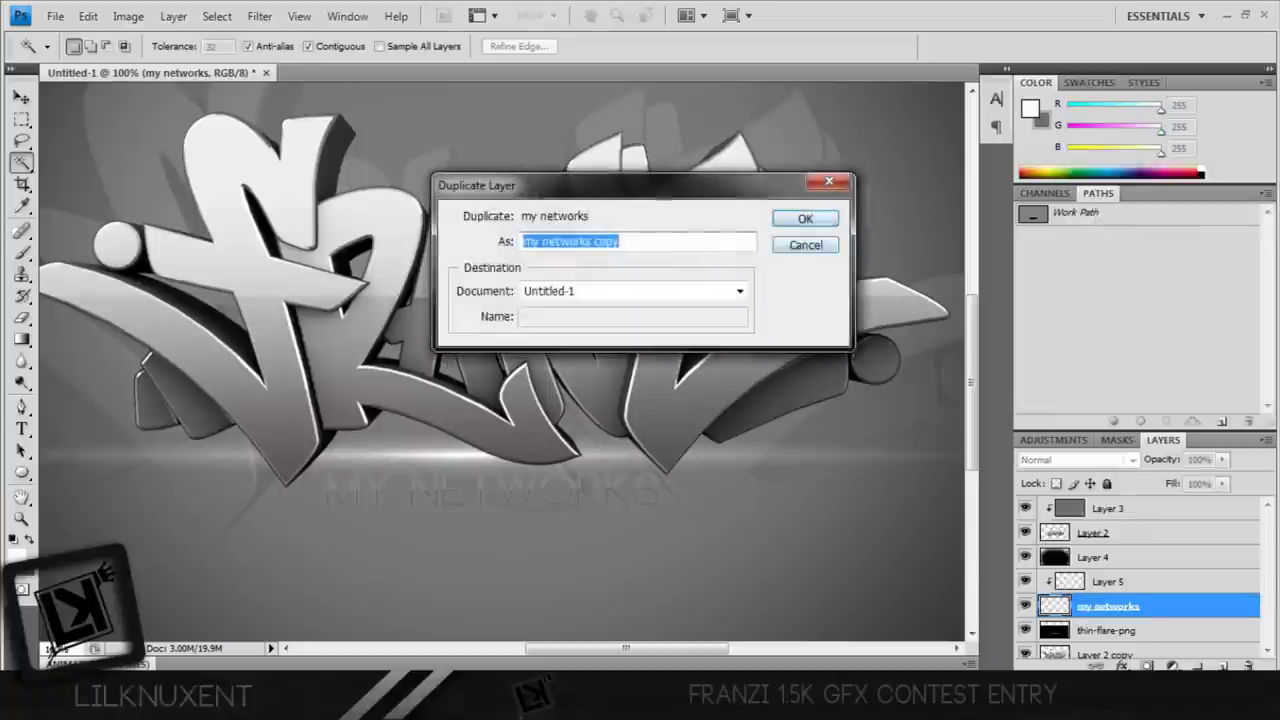
key("Return")
right_click(1110, 581)
left_click(1146, 345)
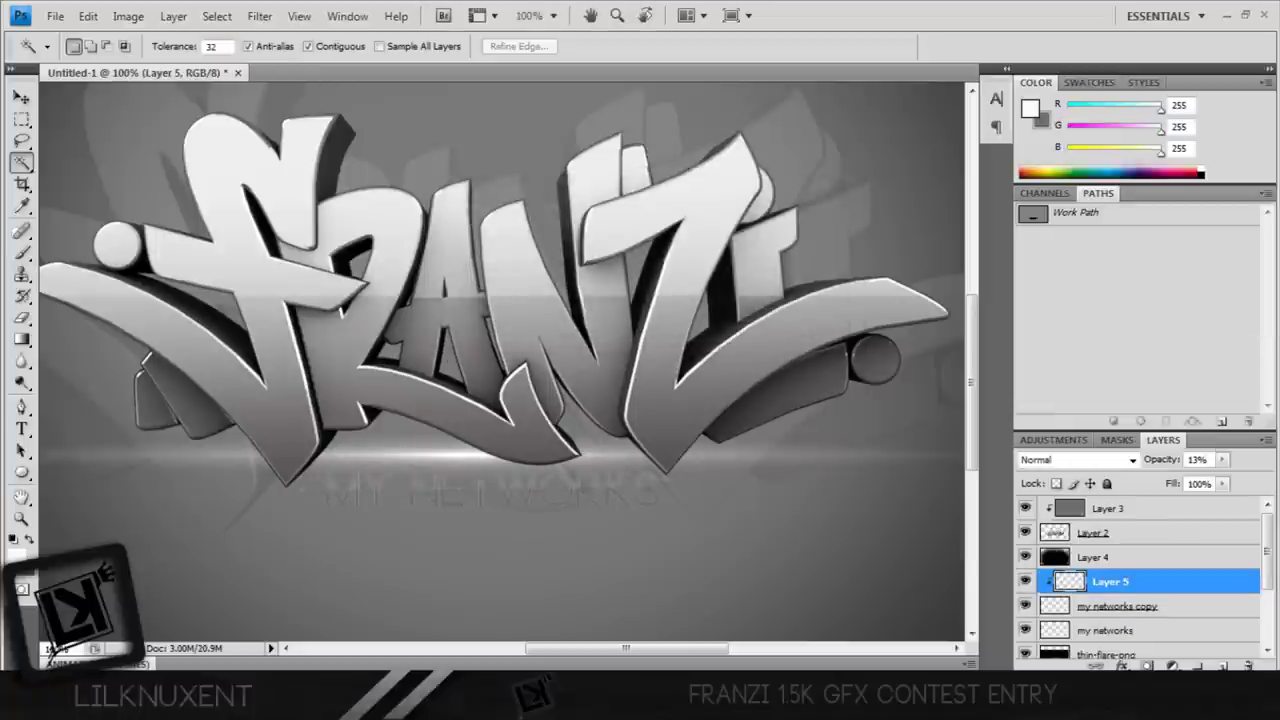
right_click(1110, 606)
key("Escape")
key("z")
left_click(434, 480)
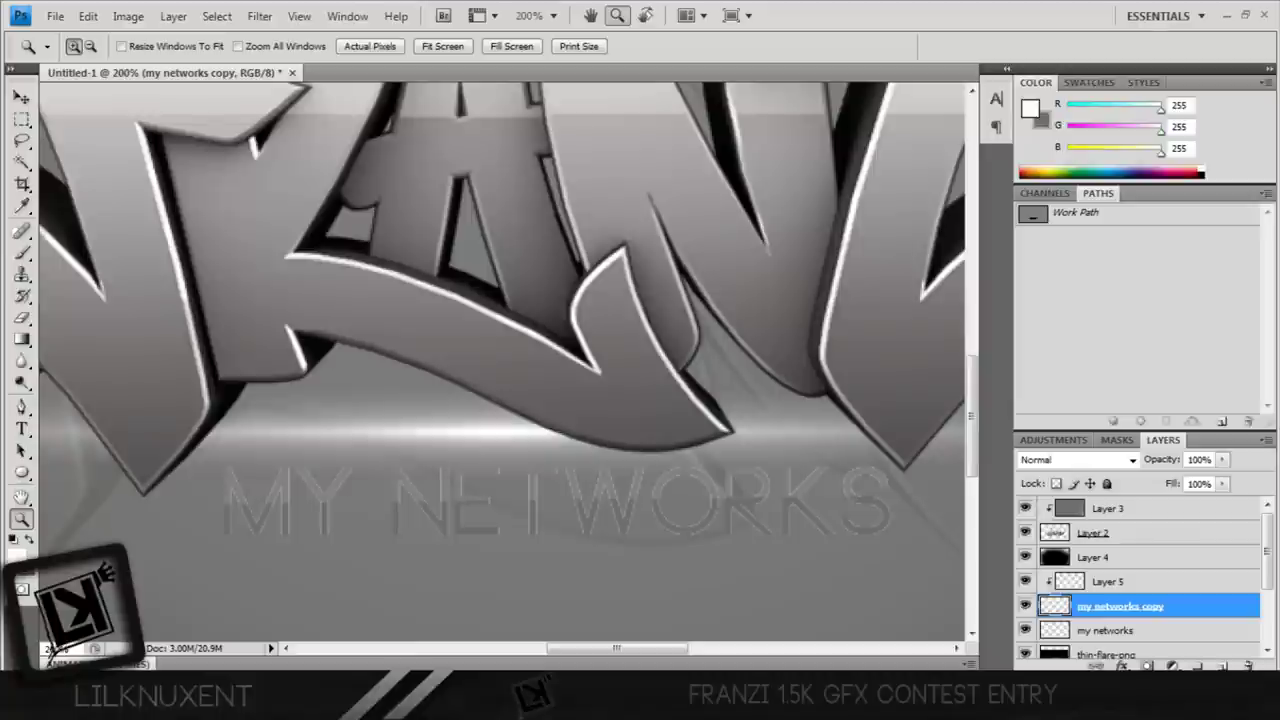
Load the original MY NETWORKS layer as a selection and paint it grey, RGB 112, 108, 108, with a size 51 brush.
left_click(1105, 630)
left_click(1055, 630, "ctrl")
key("b")
left_click(127, 47)
type("51")
key("Return")
key("w")
key("ctrl+d")
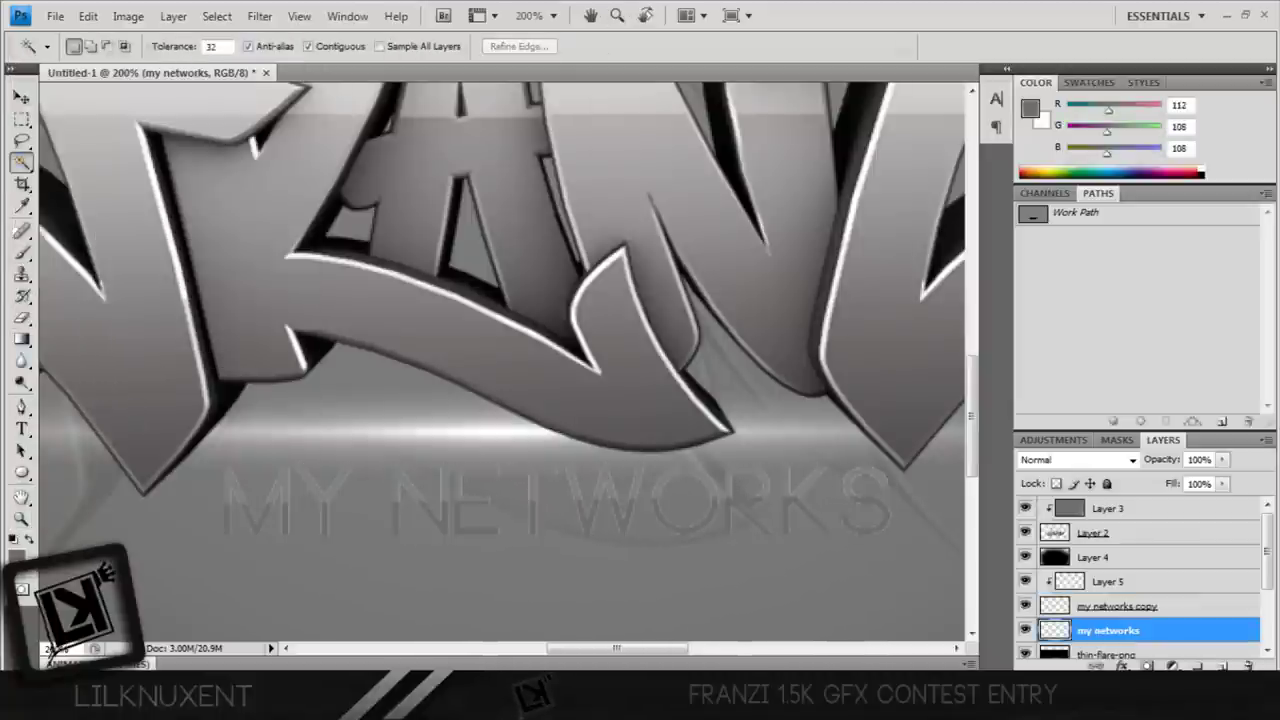
Set the white highlight layer's opacity to 13% and lower its fill to 44%.
left_click(1110, 581)
key("1")
key("3")
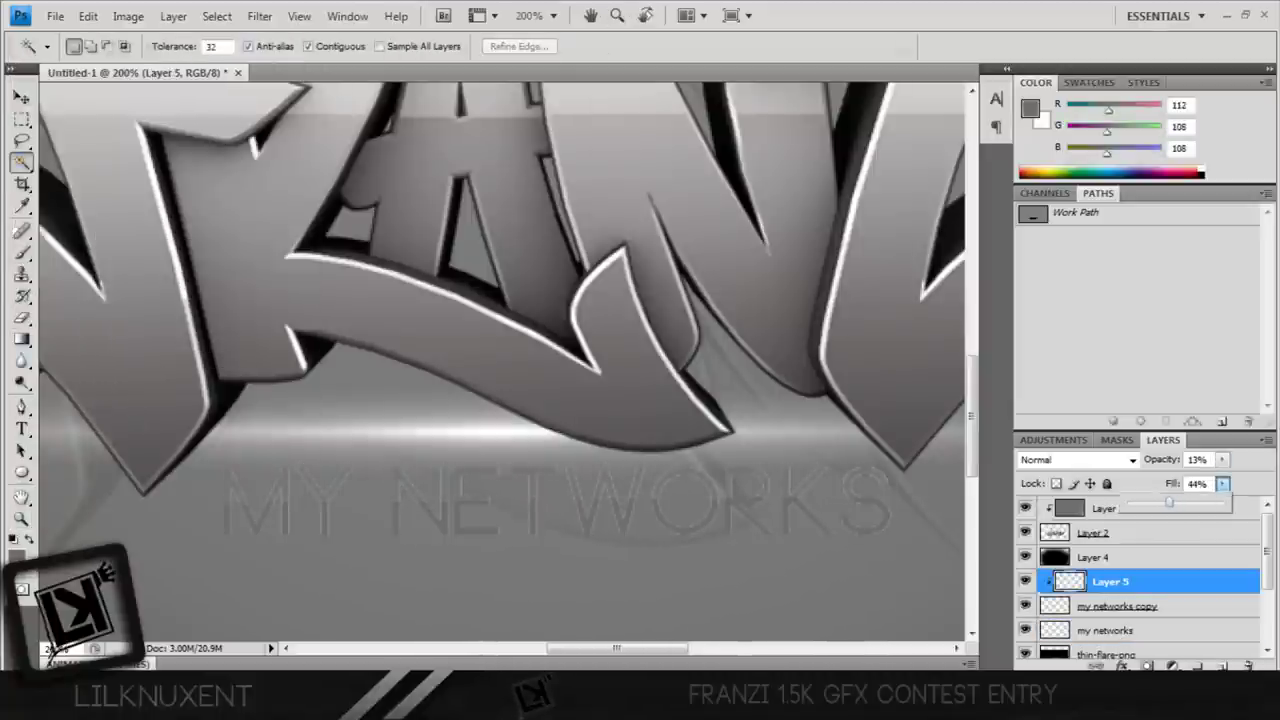
Give the MY NETWORKS copy a linear black-to-white Gradient Overlay at 16% opacity and a black Multiply Drop Shadow.
right_click(1054, 606)
right_click(1117, 606)
left_click(1071, 263)
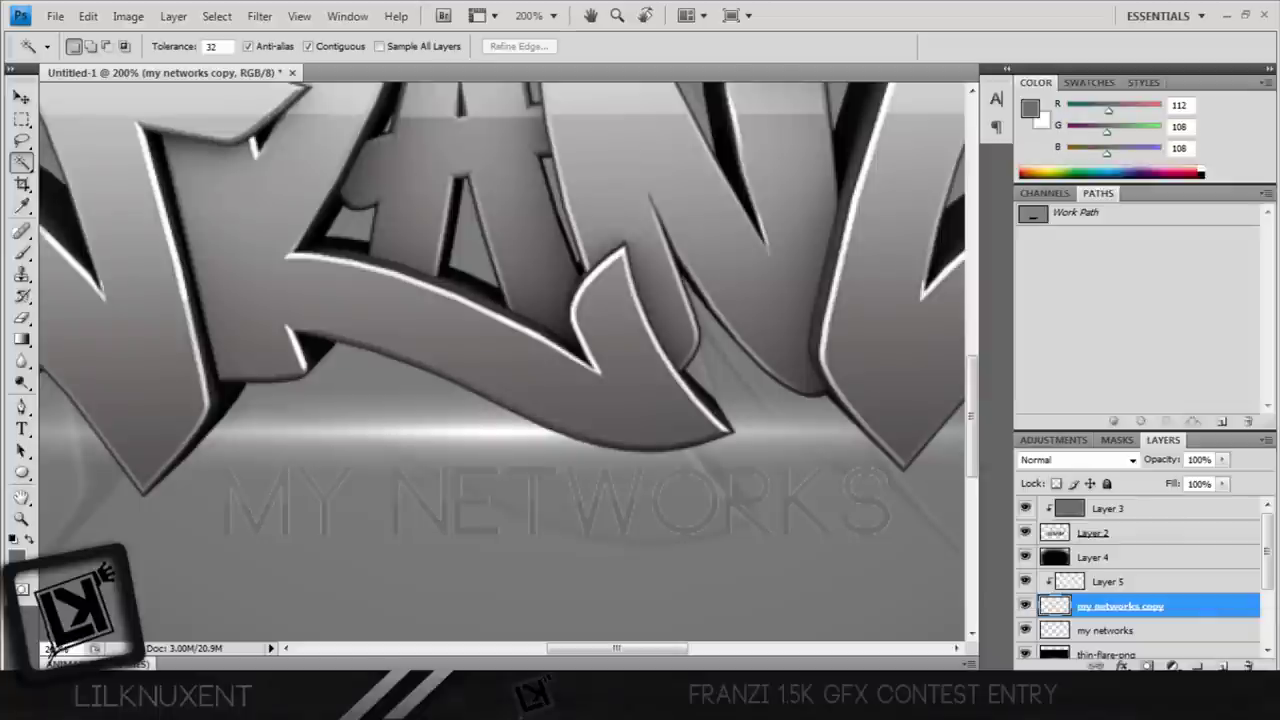
left_click(756, 413)
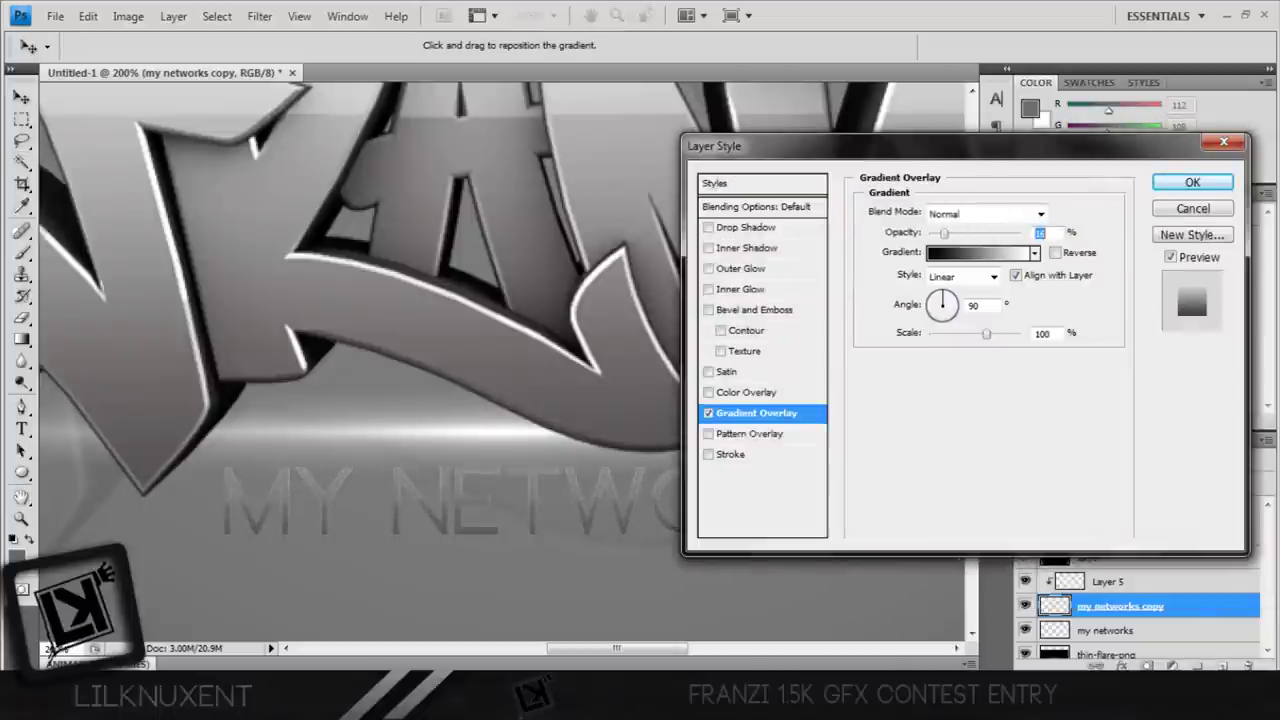
left_click(746, 227)
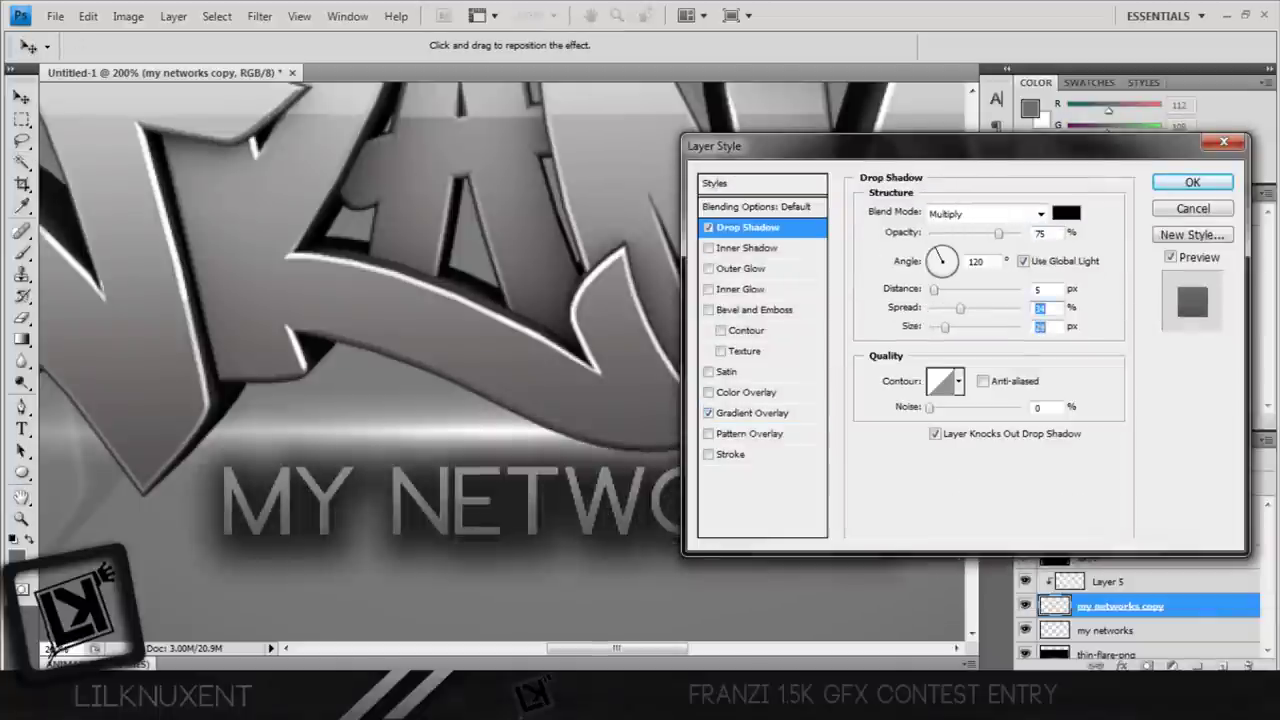
Add a 1 px outside black Stroke with Screen blending to the MY NETWORKS copy and apply the layer style.
left_click(730, 454)
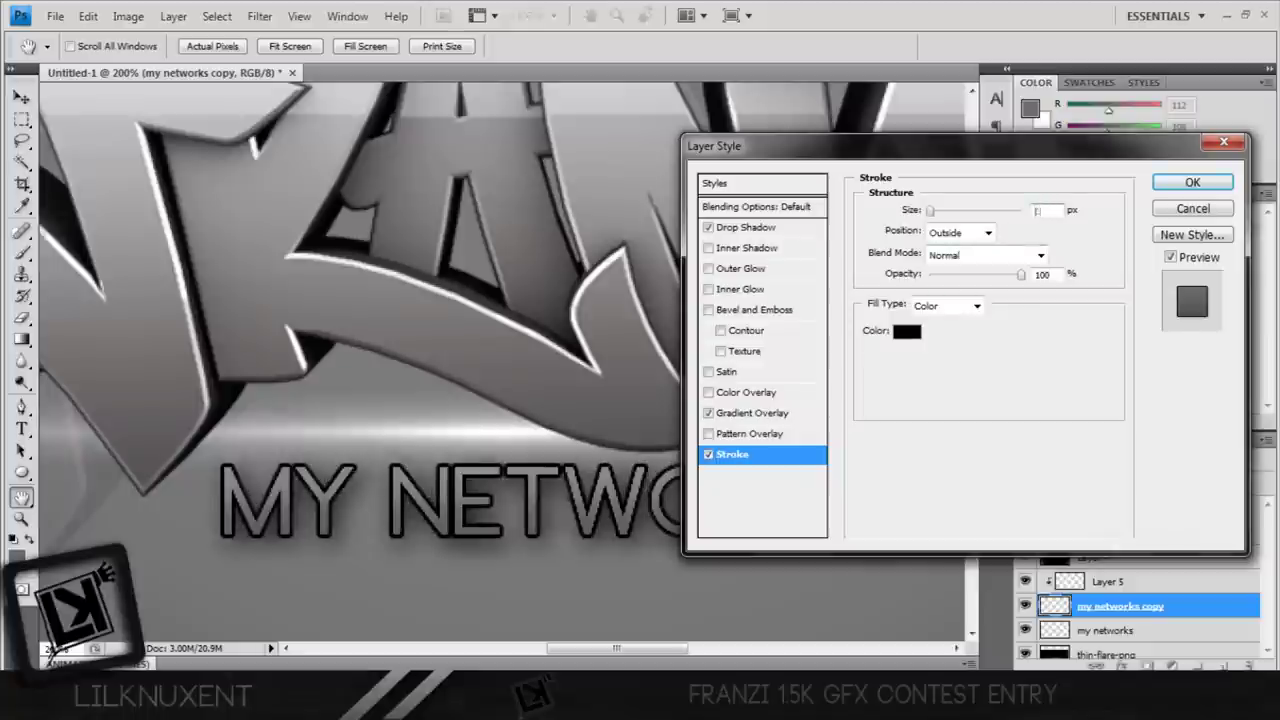
left_click(985, 255)
left_click(960, 420)
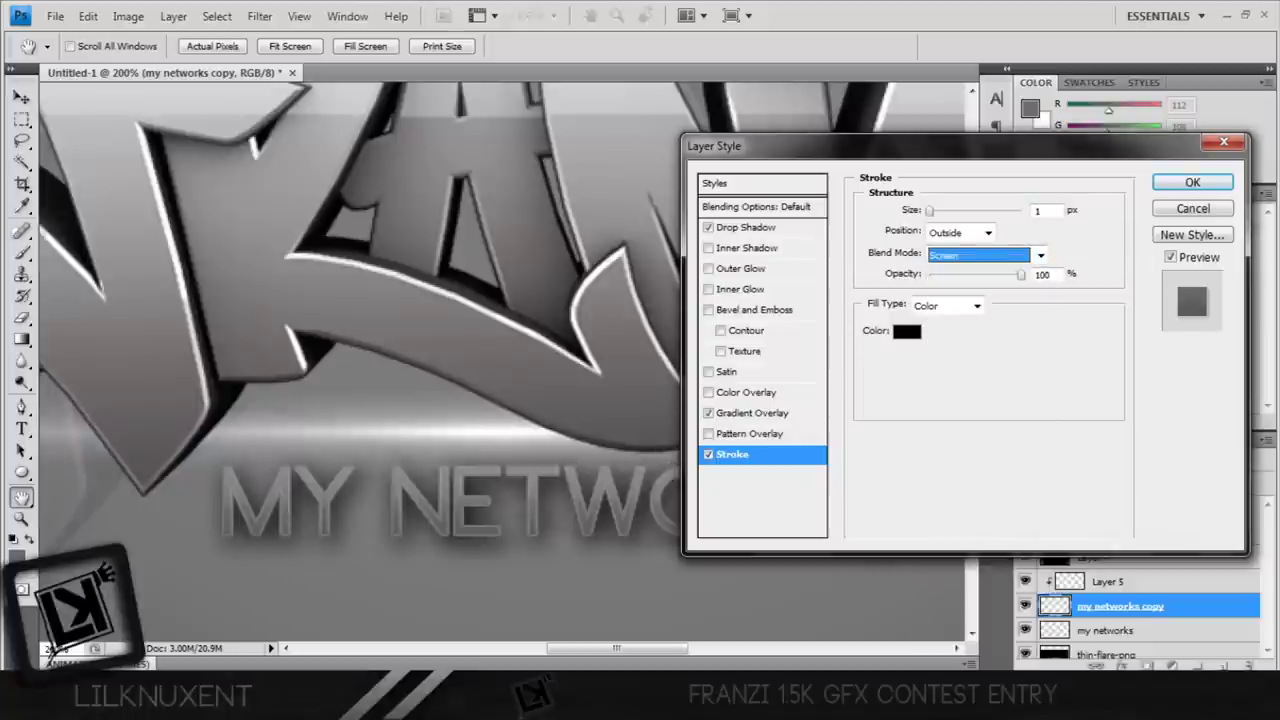
key("Return")
Readjust the opacity of the white highlight clipped to the styled text to 13%.
left_click(1110, 581)
left_click_drag(1222, 459, 1180, 478)
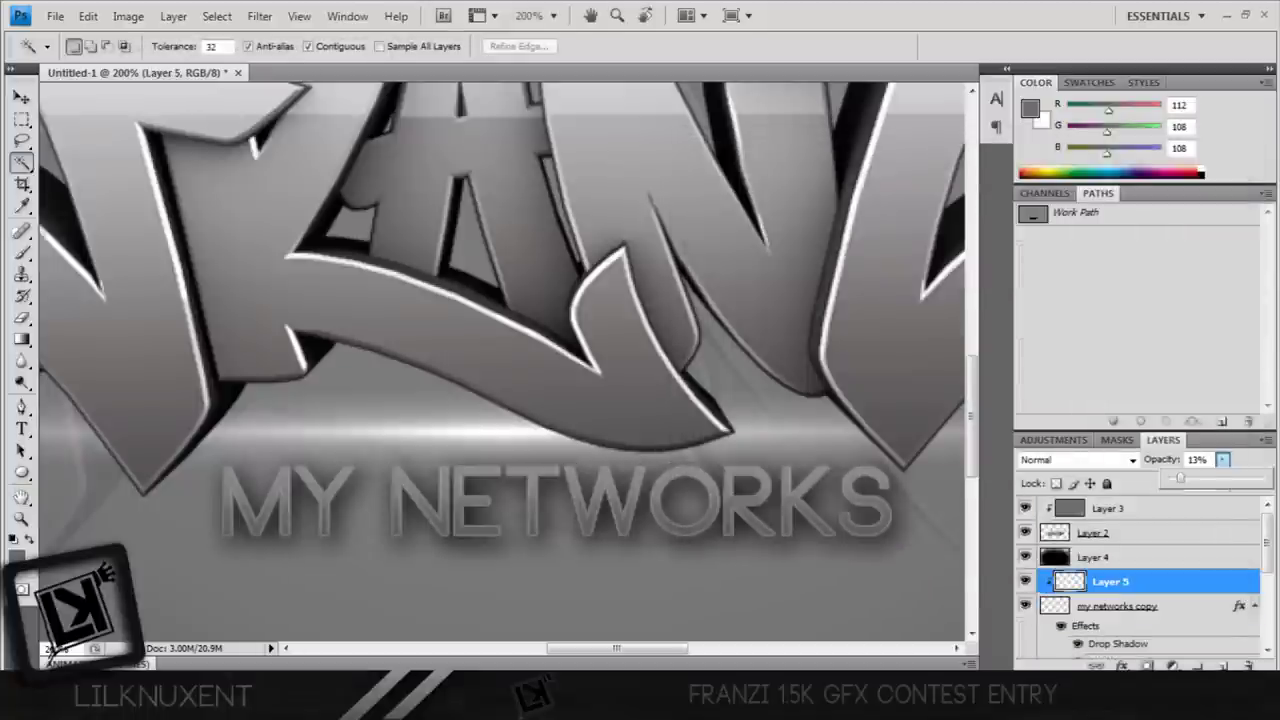
key("z")
key("ctrl+0")
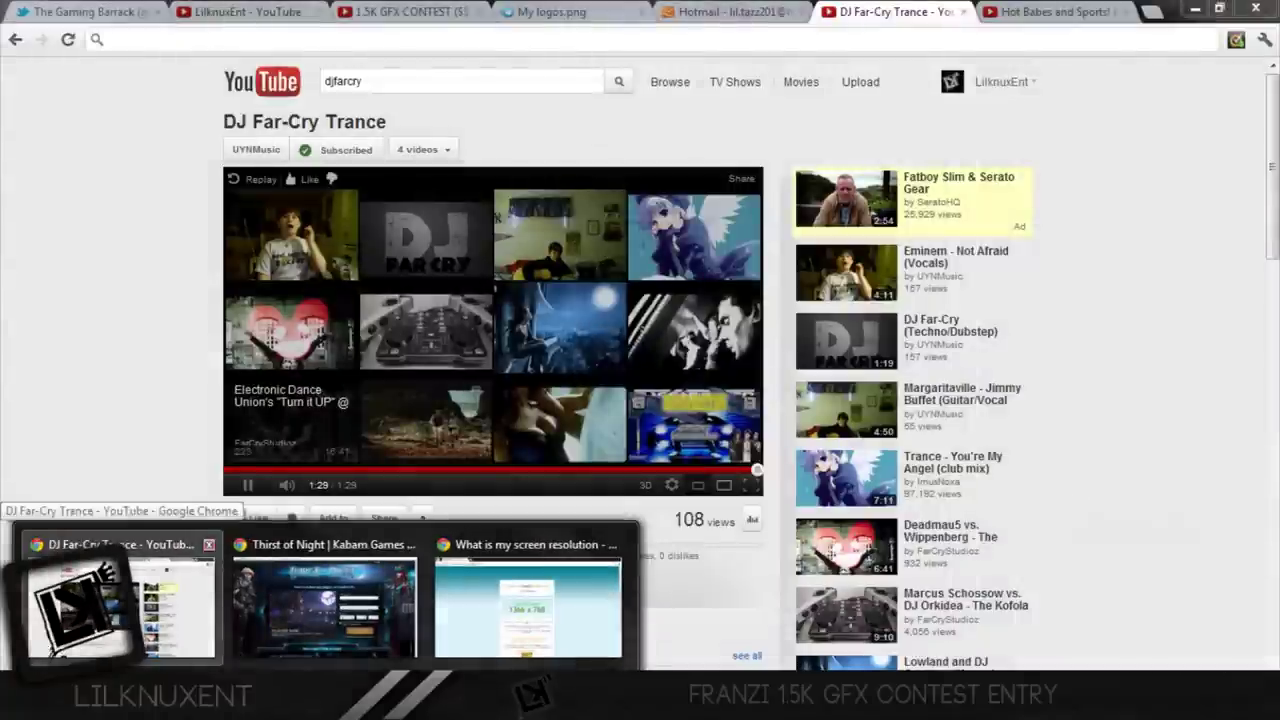
Switch to Chrome, open the YouTube channel of the GFX contest host and expand its full description.
left_click(80, 610)
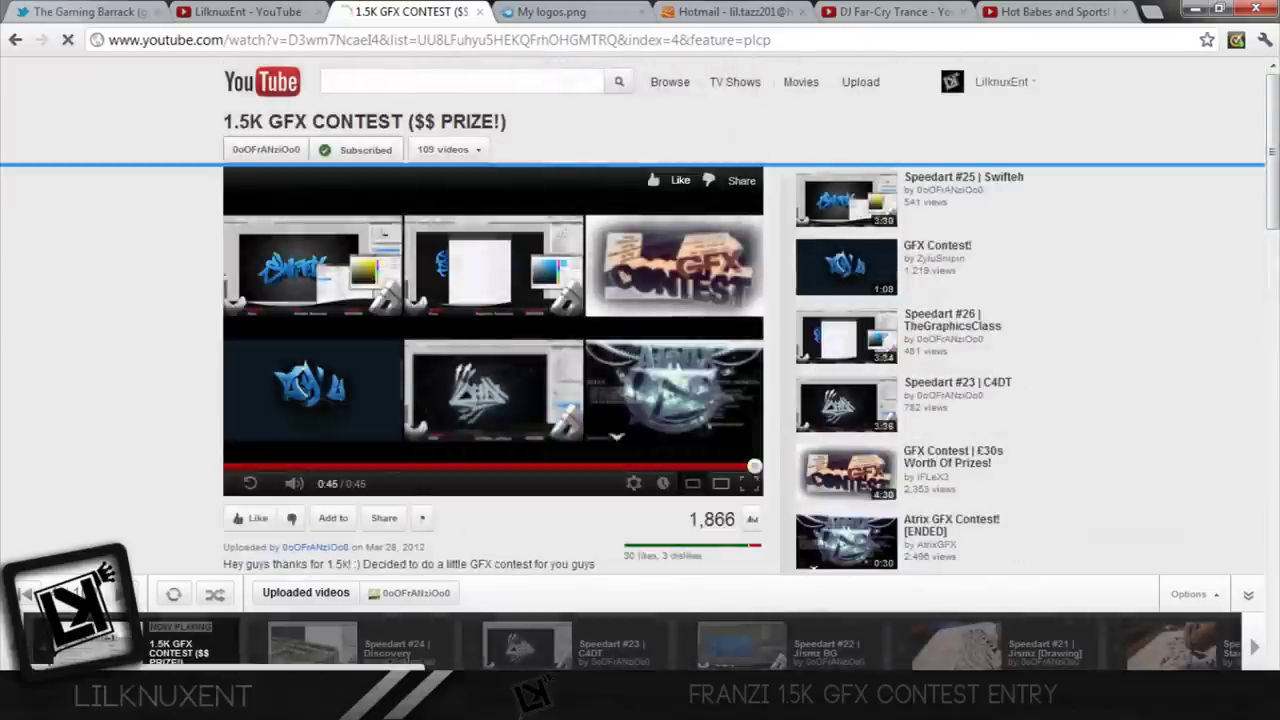
left_click(257, 150)
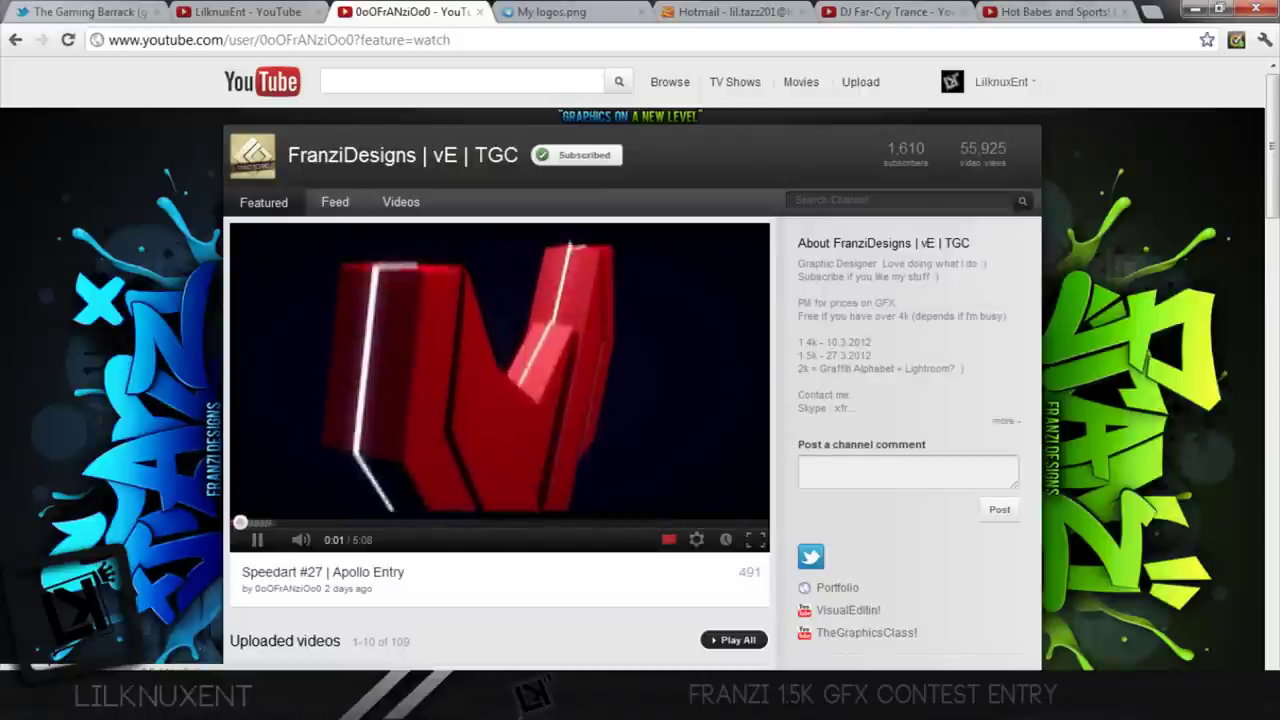
left_click(1003, 420)
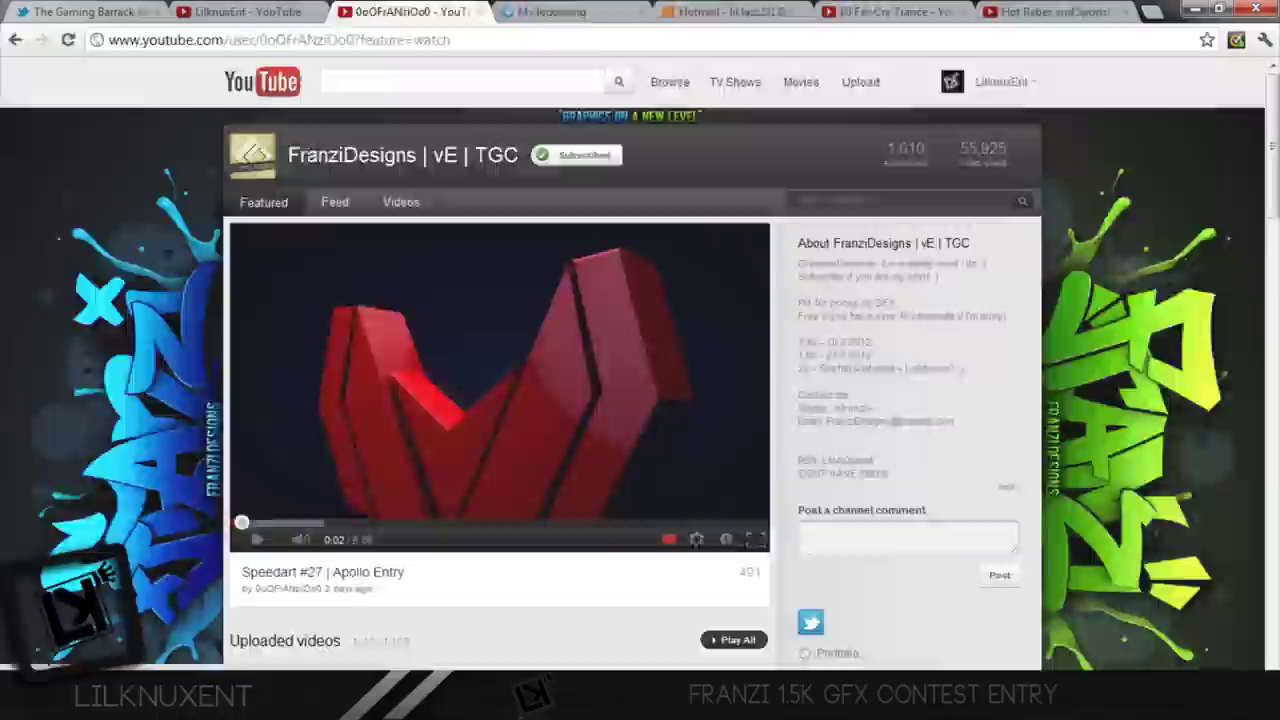
Switch back to Photoshop and move the diamond logo on the My logos layer to the lower-left corner of the canvas.
left_click(540, 12)
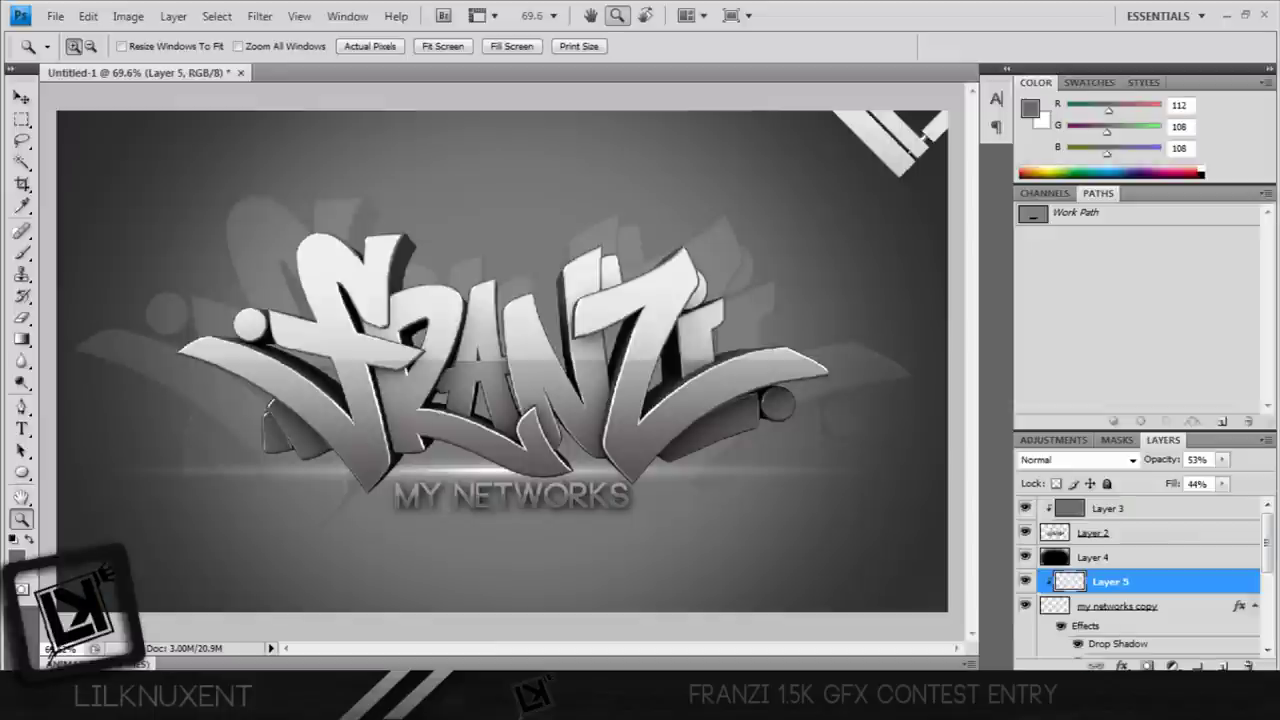
key("v")
left_click_drag(890, 140, 307, 209)
left_click_drag(305, 153, 502, 488)
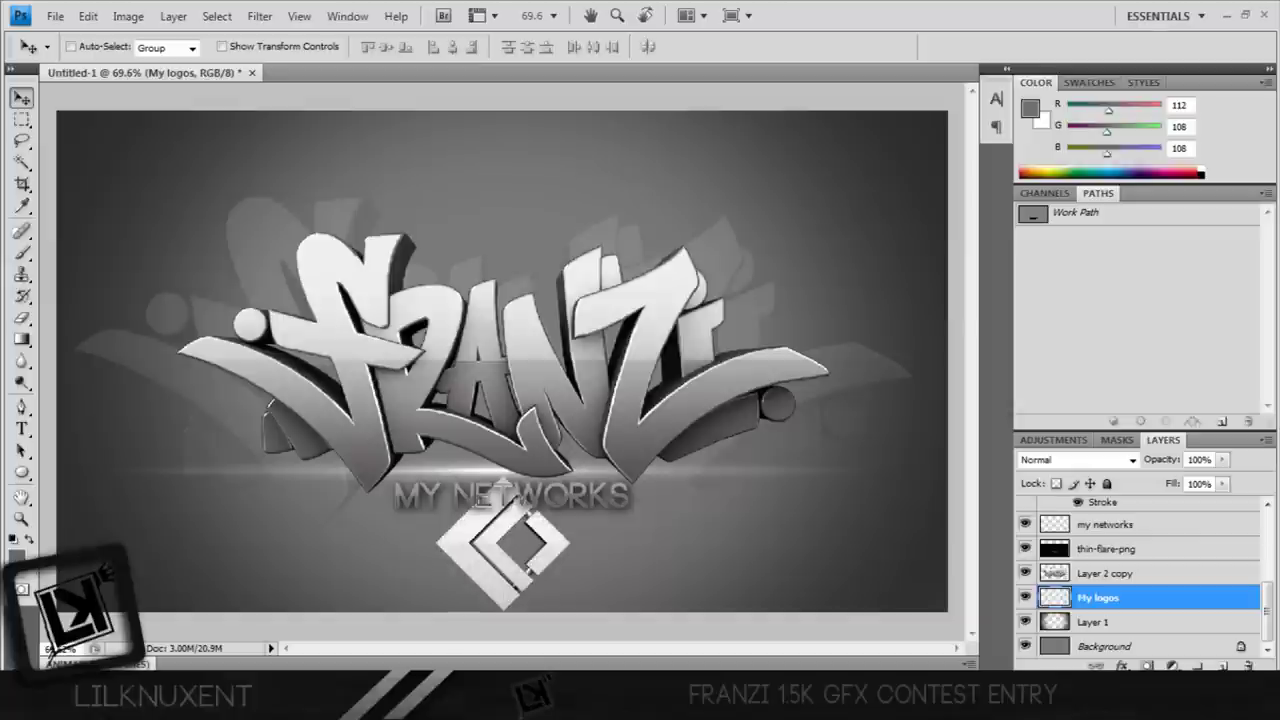
left_click_drag(502, 488, 165, 535)
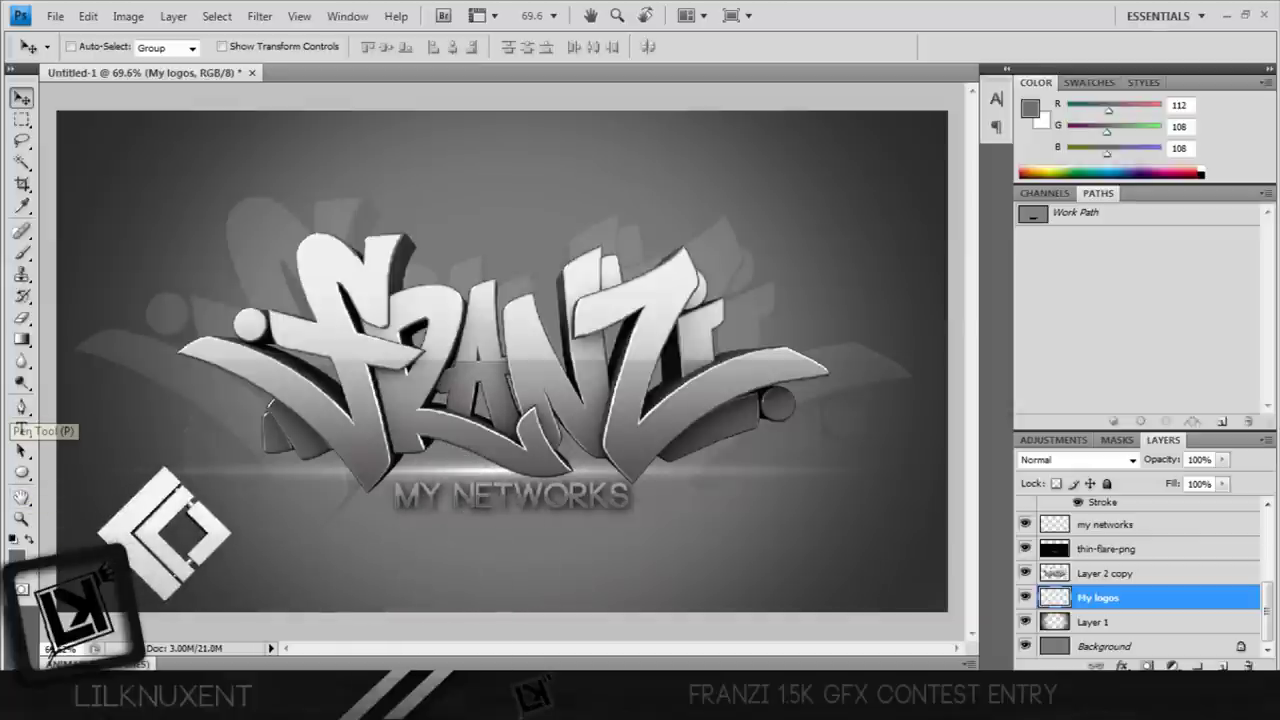
Draw a closed slanted band with the Pen tool across the diamond logo and convert the path to a selection.
left_click(20, 518)
left_click(90, 540)
left_click(90, 540)
scroll(500, 360, "down", 1)
left_click(22, 407)
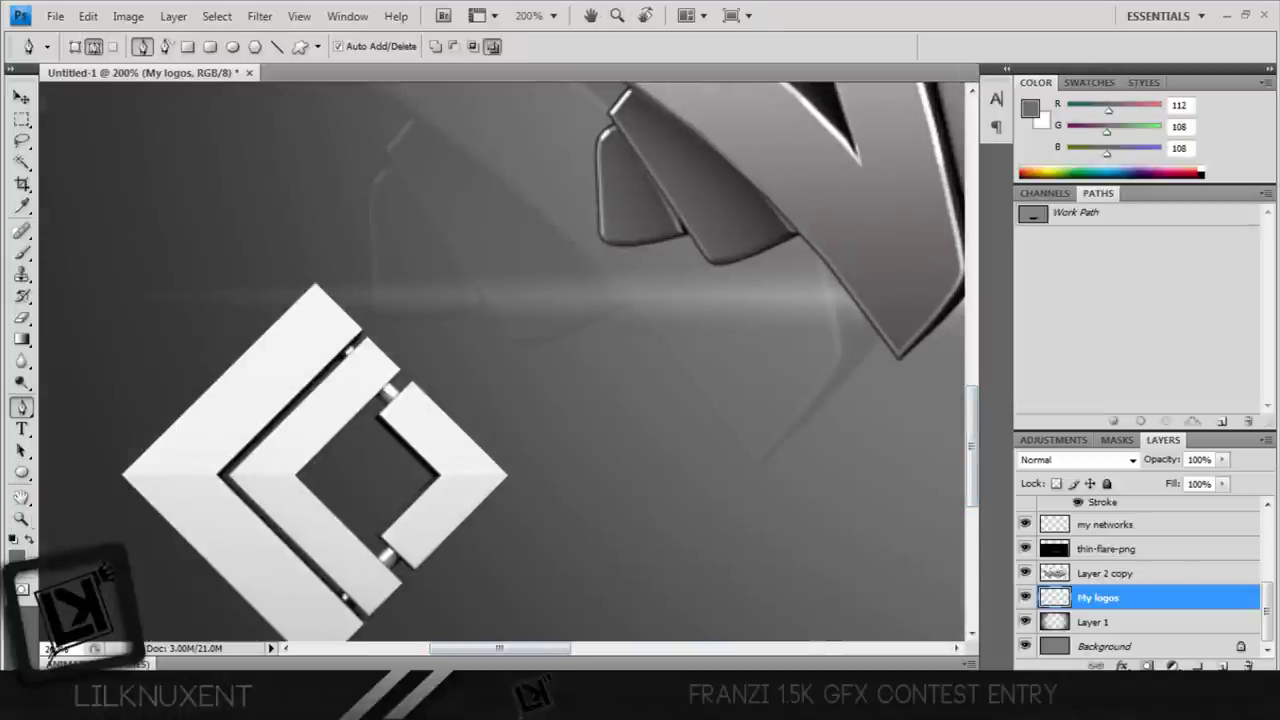
key("ctrl+z")
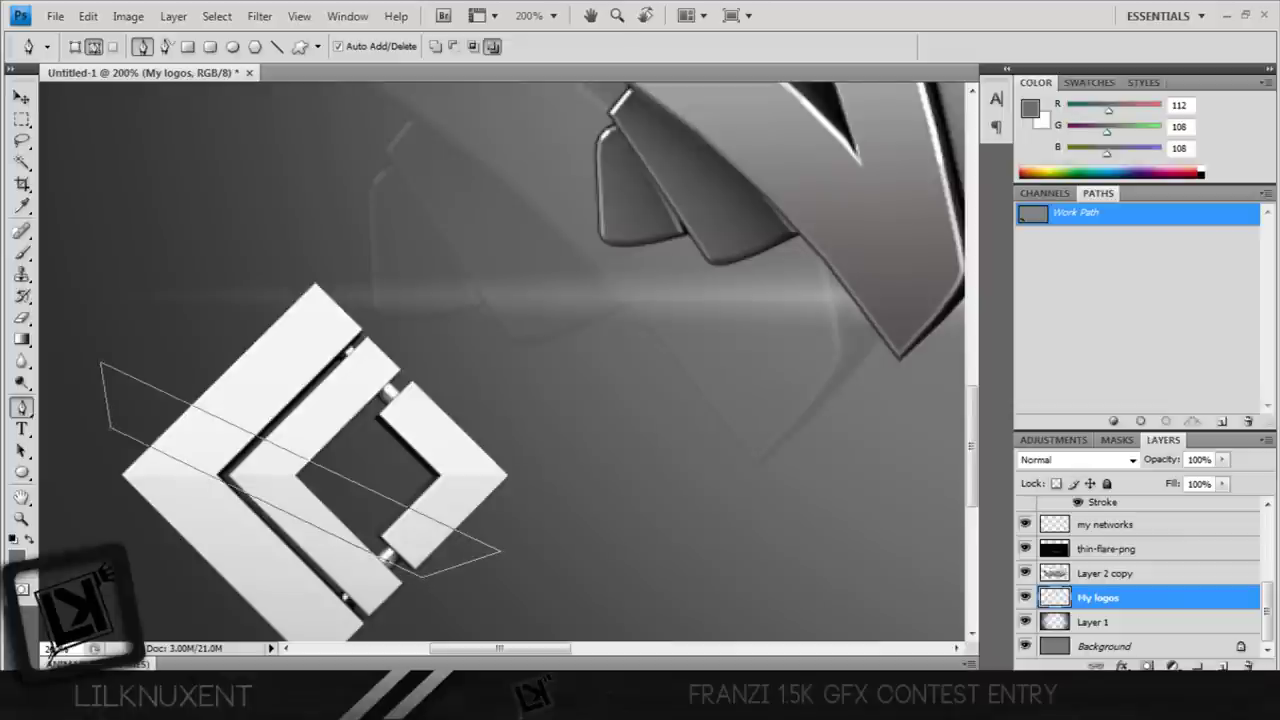
key("ctrl+Return")
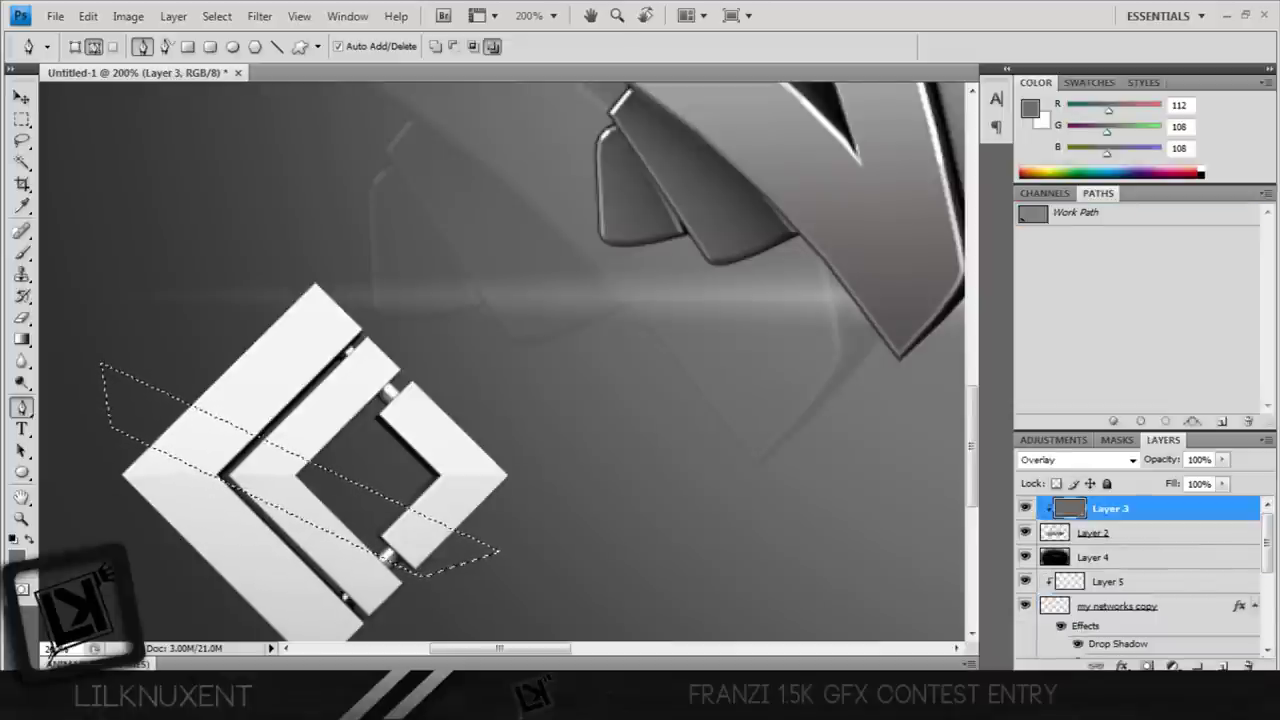
Fill the band selection with the grey foreground colour on a new layer above Layer 3, rotate the band 8° and apply the transformation.
key("v")
key("ctrl+t")
key("Return")
key("b")
left_click_drag(130, 410, 340, 530)
key("alt+BackSpace")
key("w")
right_click(177, 460)
left_click(229, 411)
key("z")
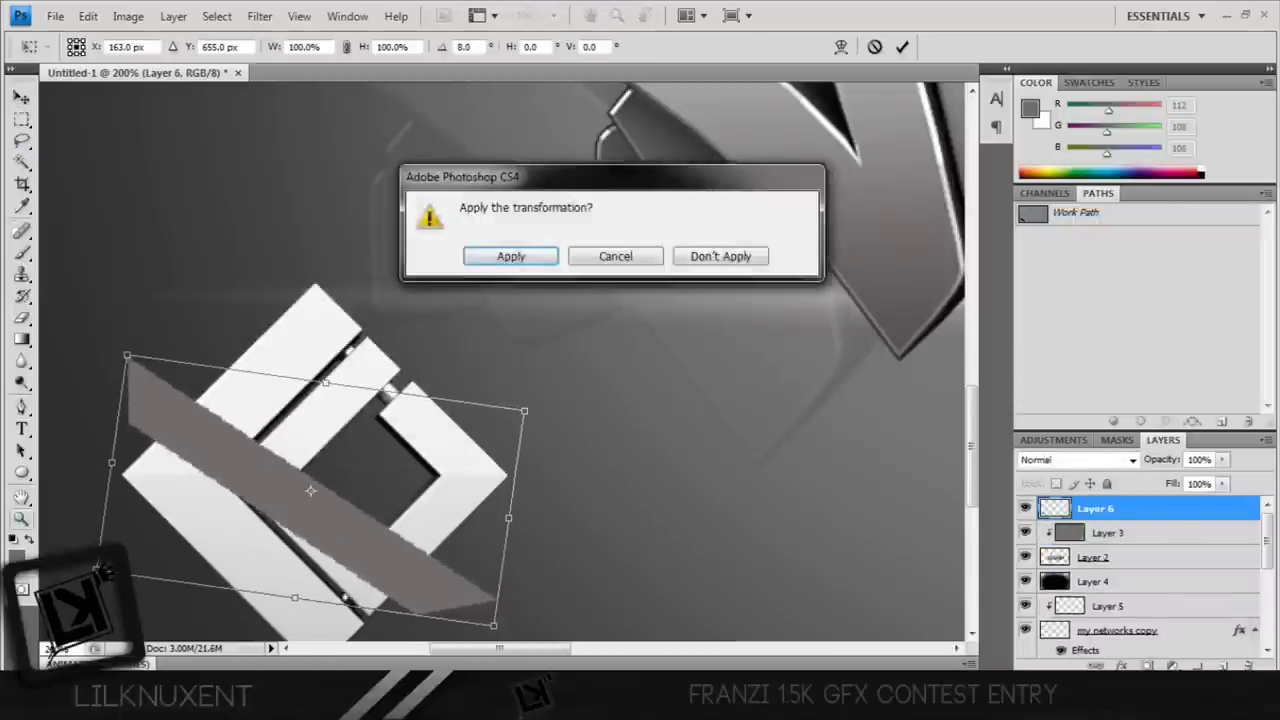
key("Return")
Rotate the grey band by -32.2° with Free Transform and place it horizontally across the lower part of the diamond logo.
key("ctrl+0")
key("v")
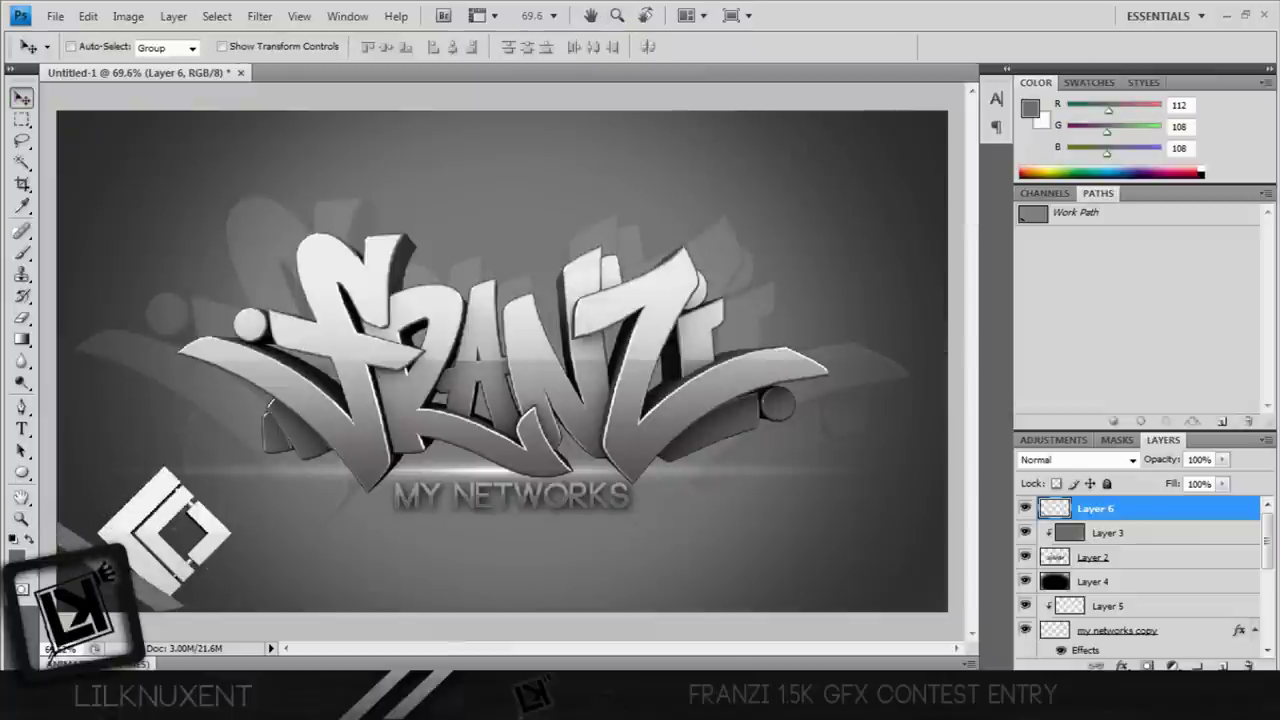
key("ctrl+t")
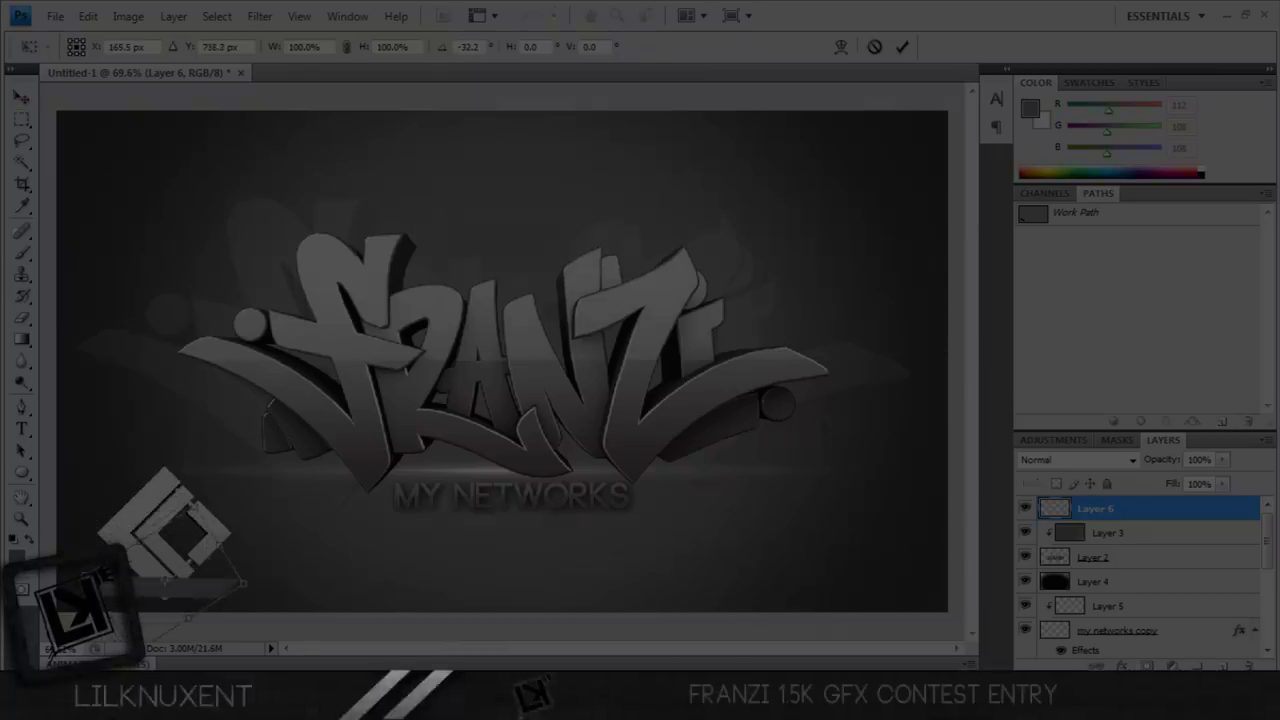